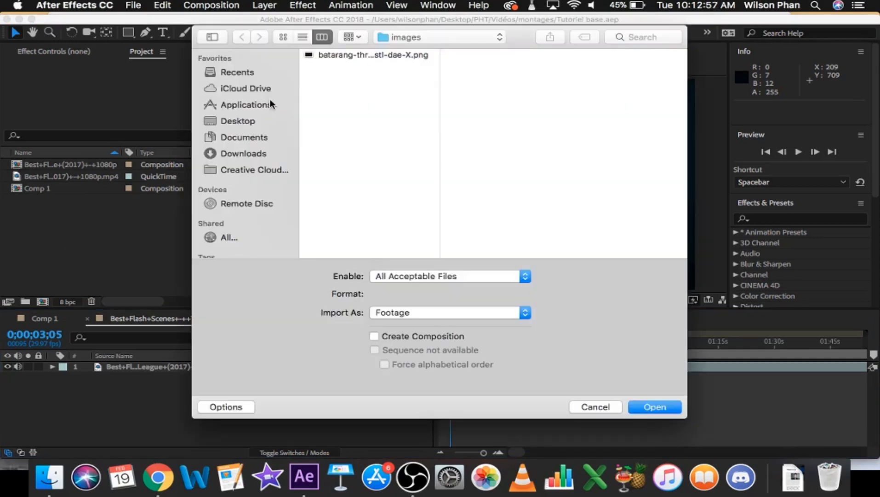
Import batarang-3d-model-stl.png from the Desktop and place it as a layer above the Justice League video in the composition.
left_click(247, 121)
left_click(384, 68)
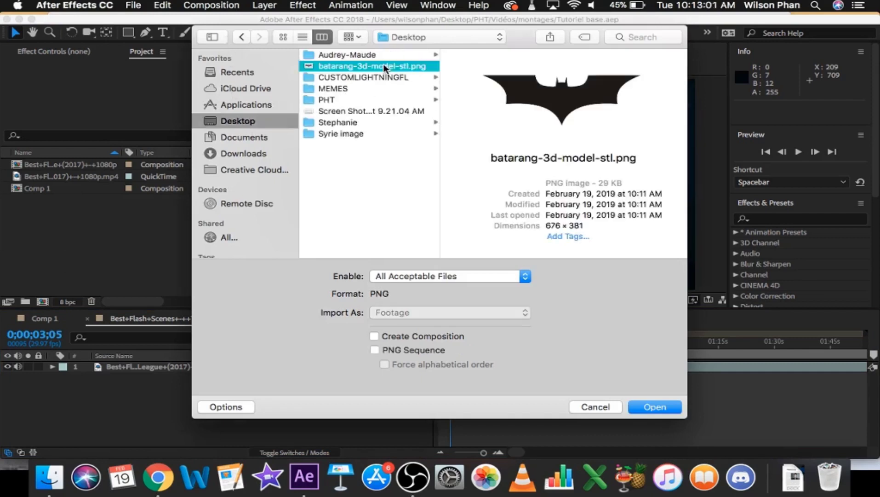
double_click(384, 67)
left_click_drag(48, 164, 105, 368)
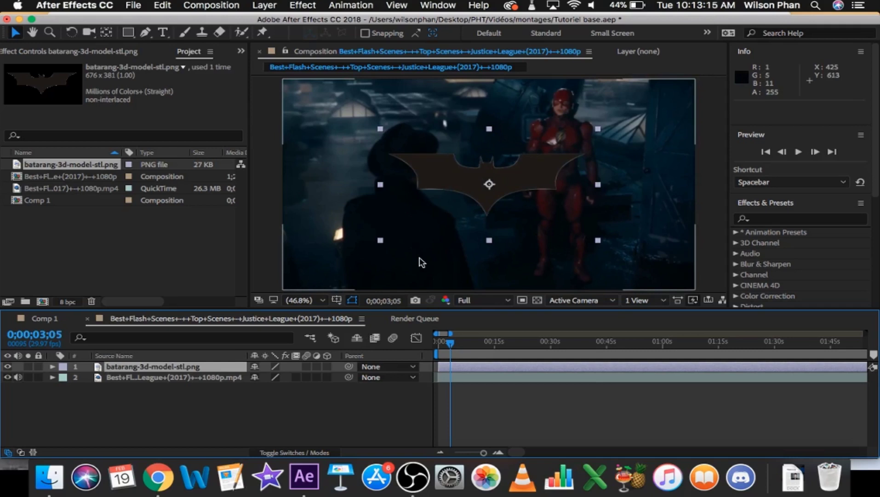
Set the batarang layer's Position to 725, 387.
key("p")
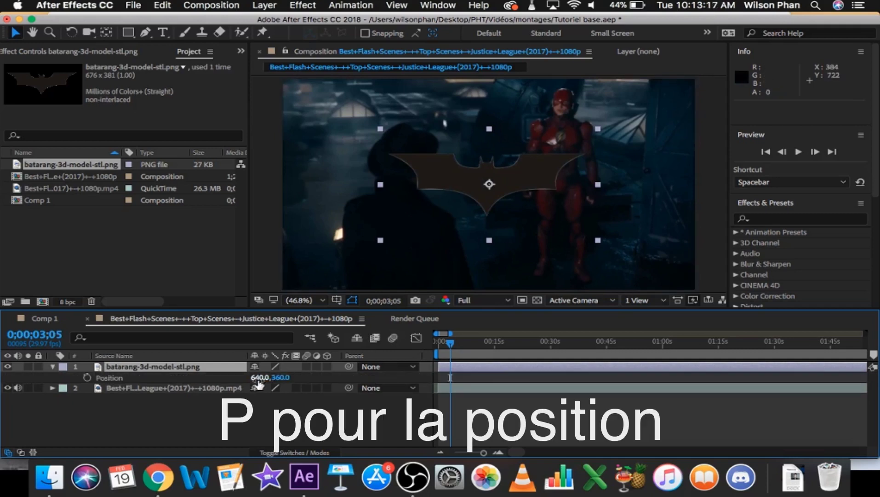
left_click_drag(257, 380, 299, 381)
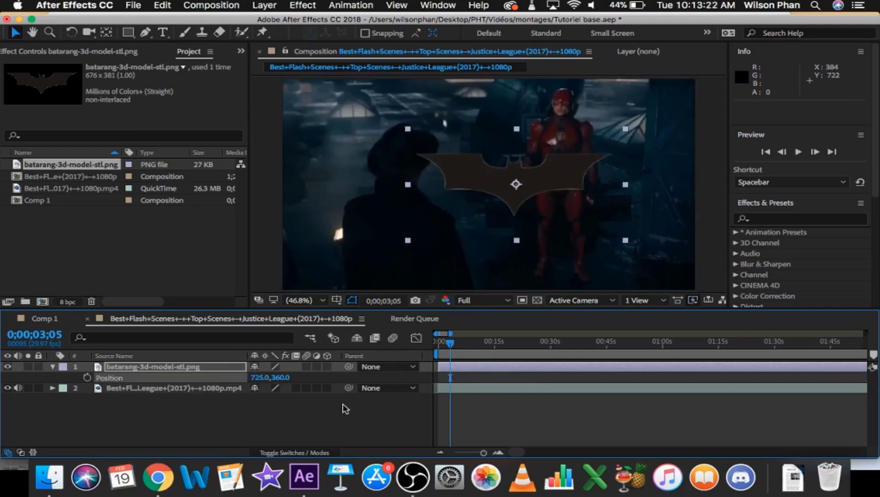
left_click_drag(290, 378, 282, 401)
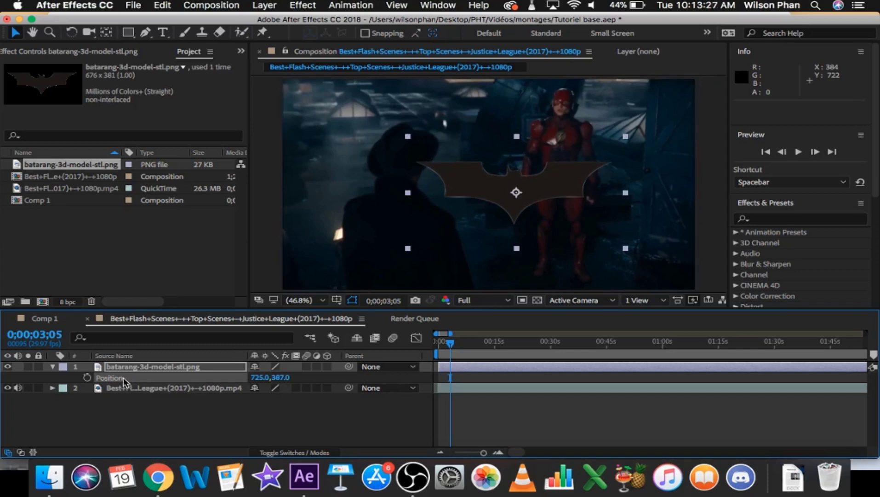
Set the batarang layer's Rotation to 2° and scale it down proportionally to slightly below its original size.
key("r")
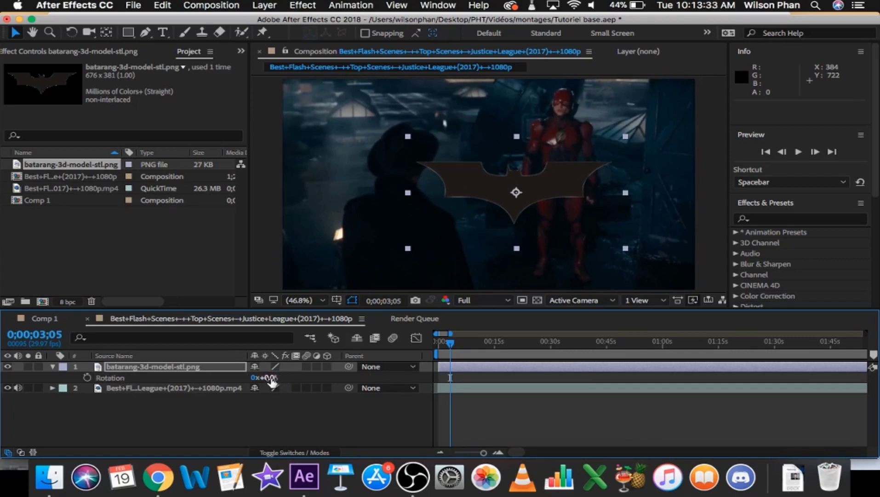
mouse_move(272, 380)
left_mouse_down()
mouse_move(285, 381)
mouse_move(276, 384)
left_mouse_up()
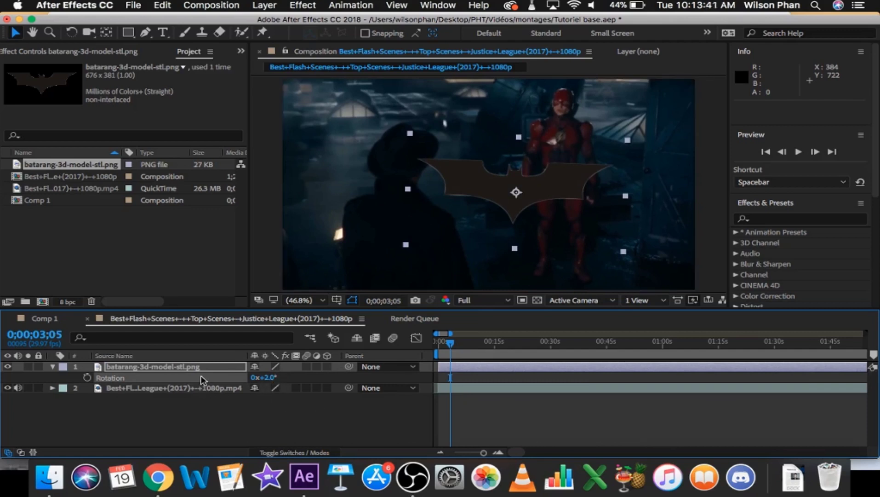
key("s")
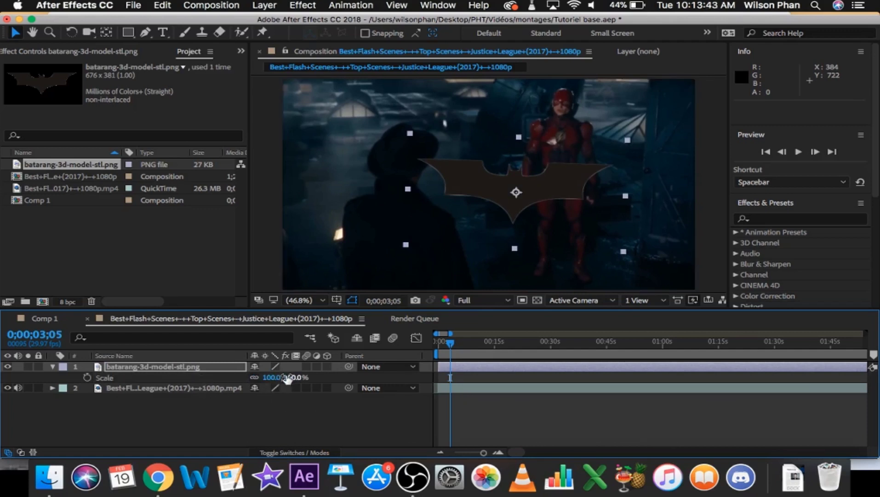
left_click_drag(285, 378, 329, 408)
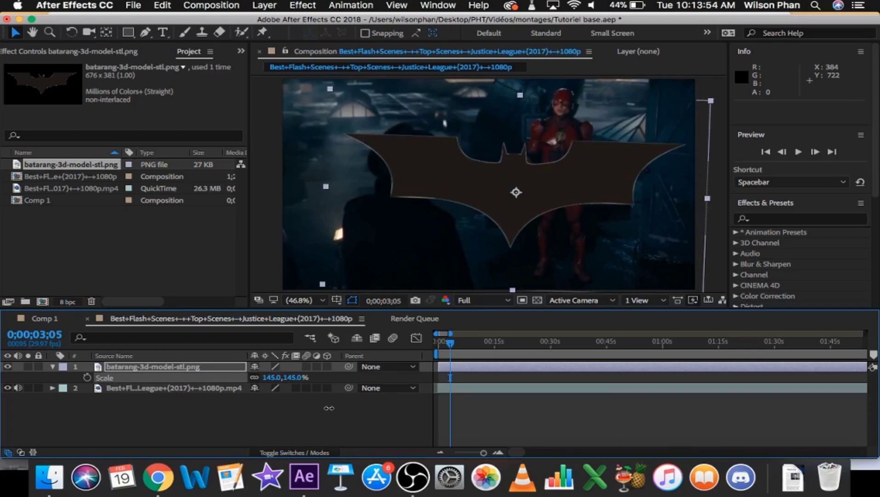
left_click_drag(329, 408, 305, 409)
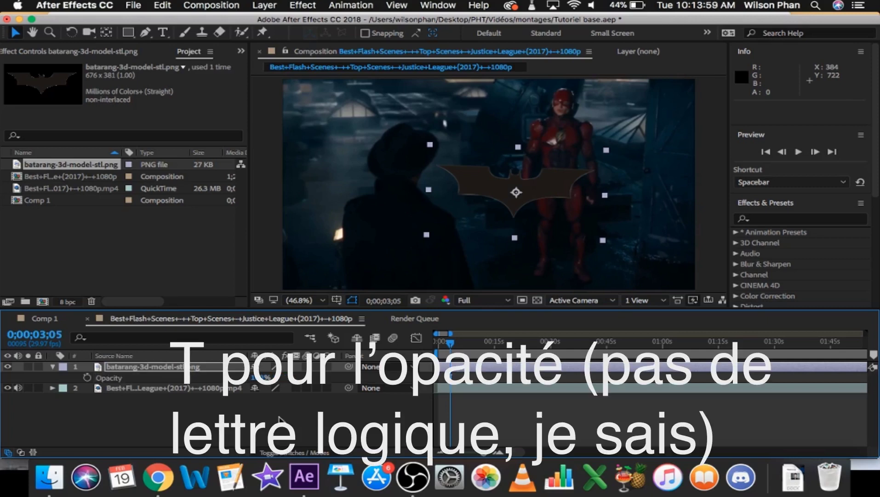
Reveal the batarang layer's Opacity property and move the current time to the start of the composition at 0;00;00;00.
key("t")
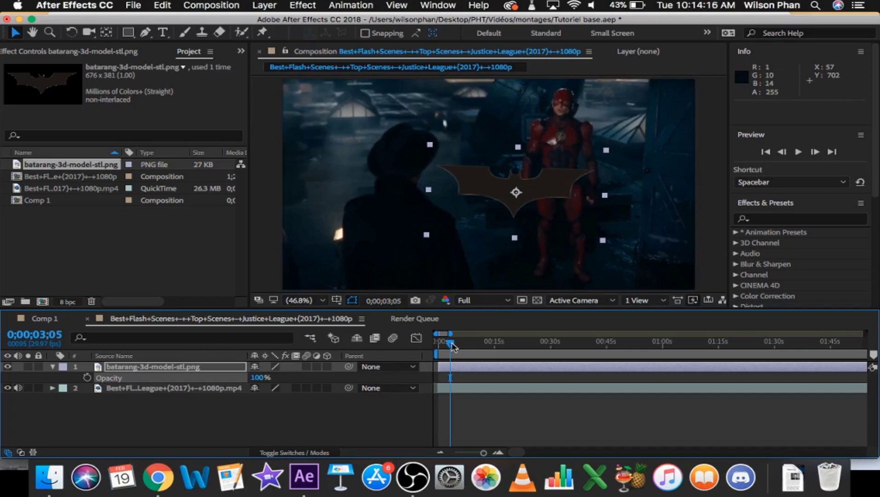
key("Page_Up")
key("Page_Up")
key("Page_Up")
key("Page_Up")
key("Page_Up")
key("Page_Up")
key("Page_Up")
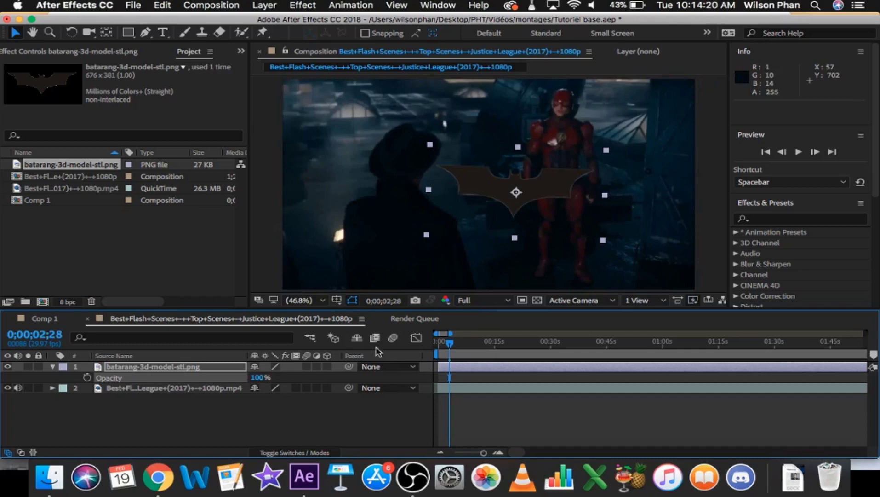
left_click_drag(449, 342, 443, 347)
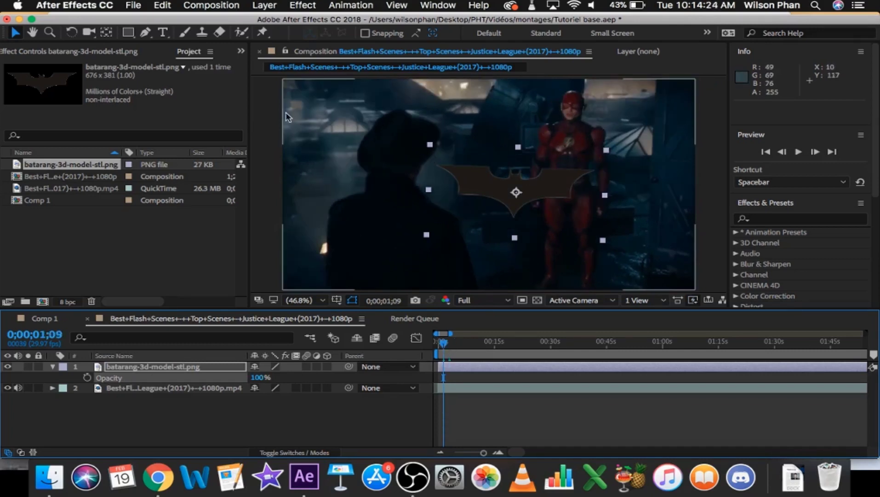
left_click(418, 233)
left_click_drag(442, 344, 431, 348)
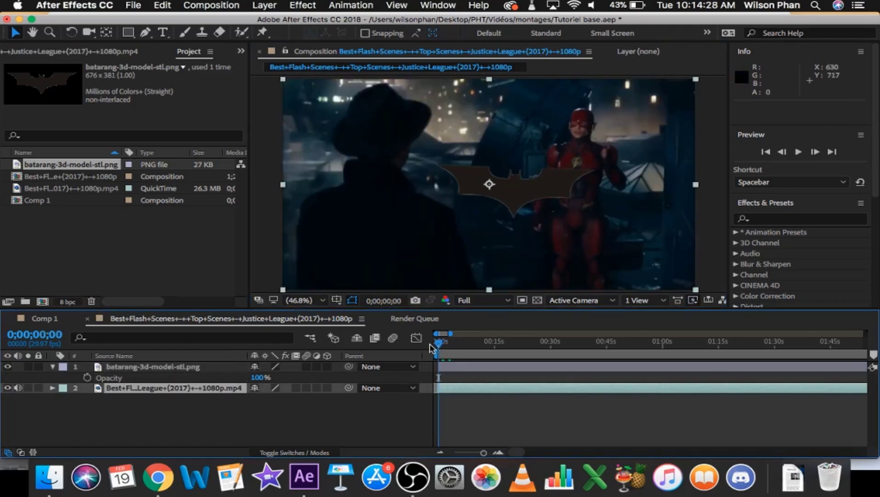
key("p")
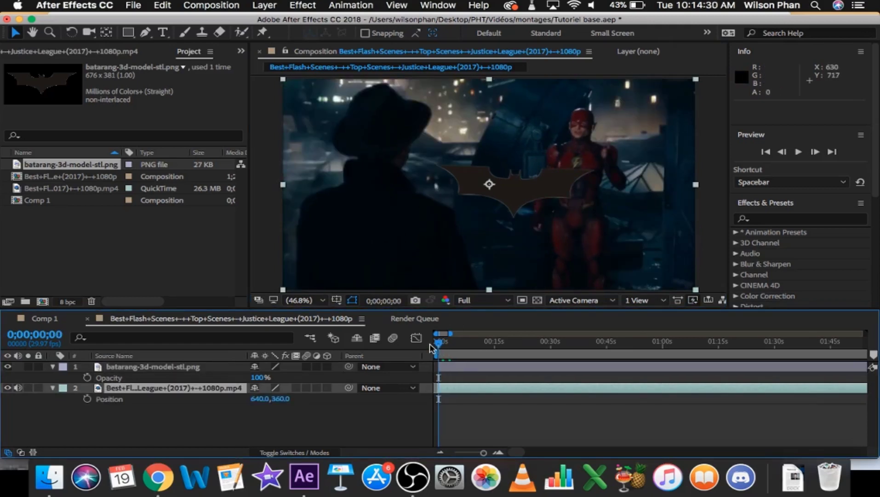
left_click(52, 387)
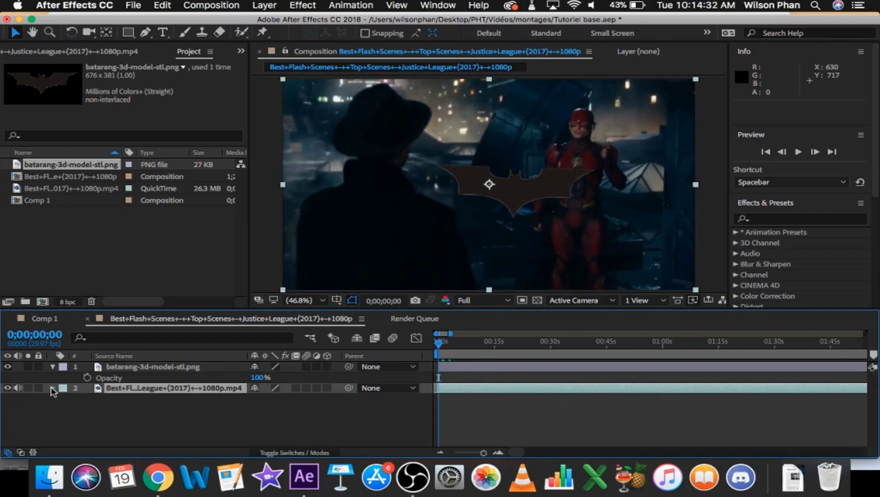
left_click(121, 368)
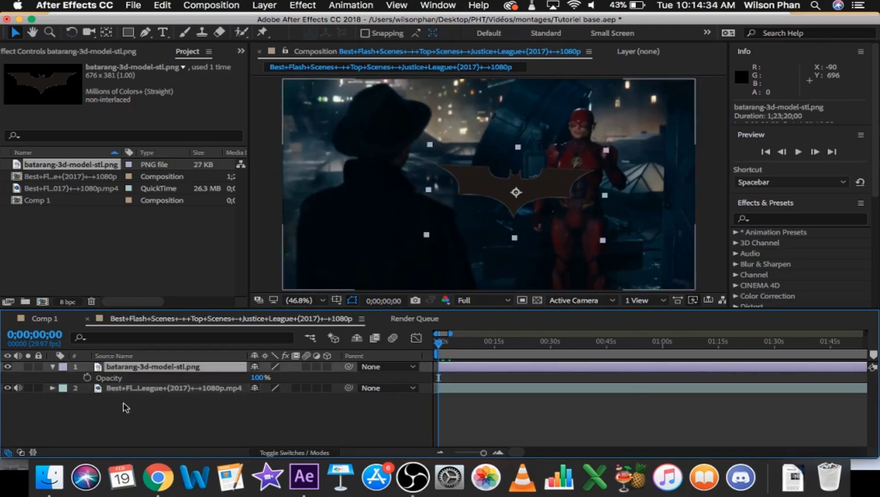
left_click(175, 391)
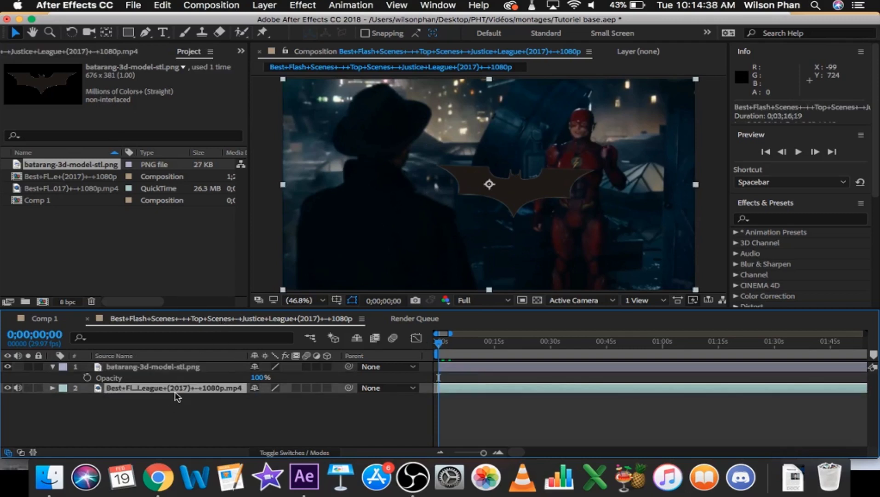
key("p")
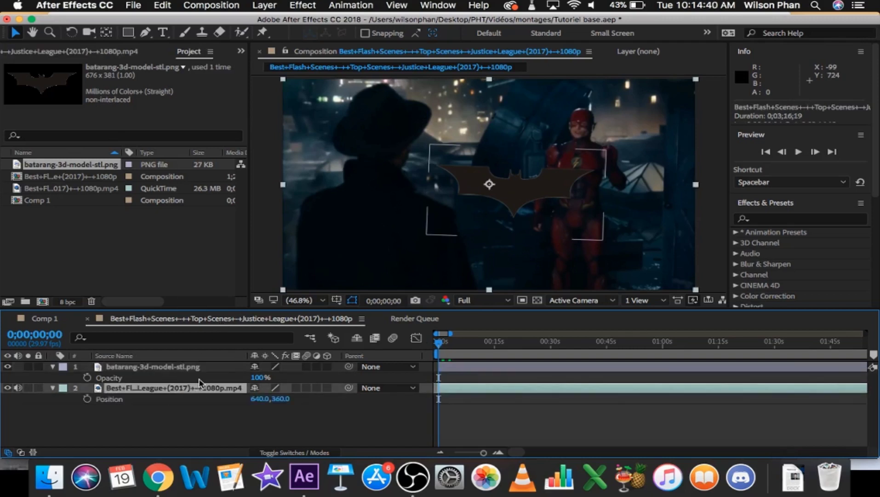
left_click(314, 399)
left_click_drag(314, 398, 272, 408)
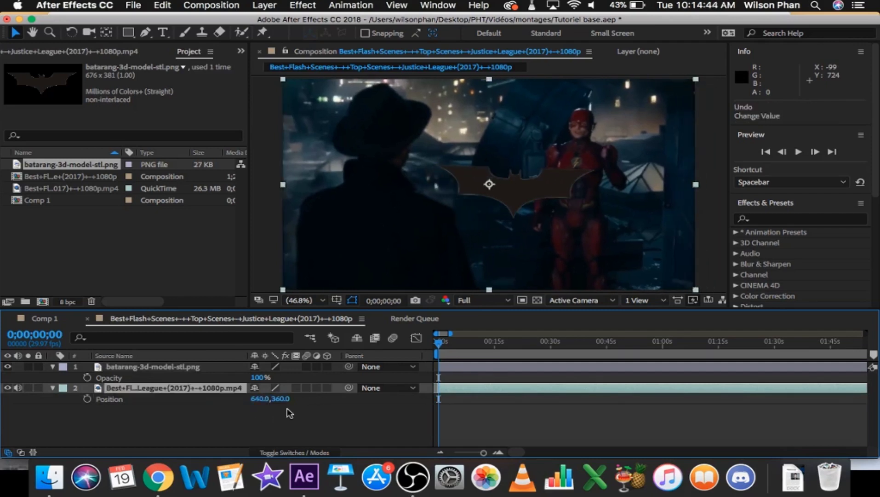
Move the batarang layer beyond the frame's upper-left corner, to about -198, -14.7, and set a Position keyframe there at 0;00;00;00.
left_click(174, 368)
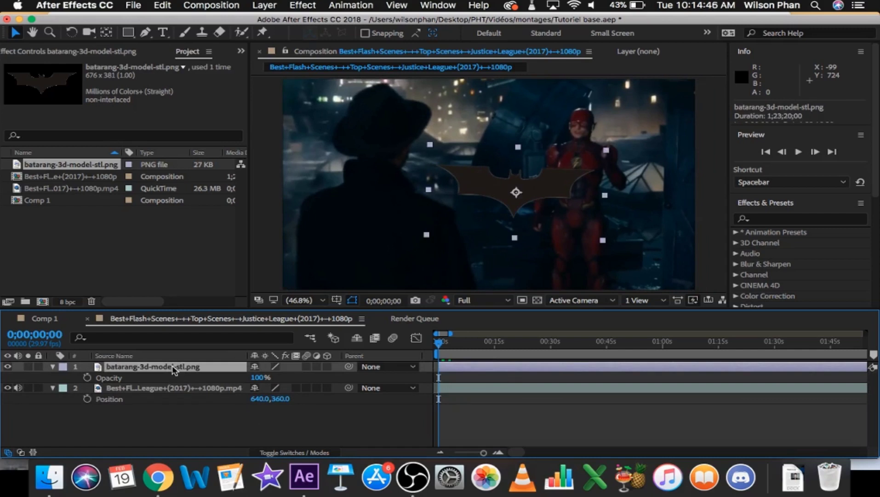
key("p")
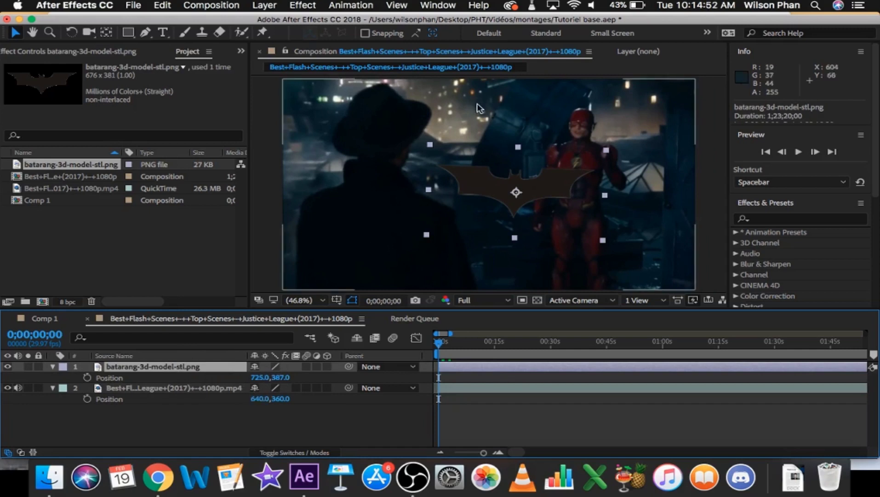
left_click_drag(524, 189, 312, 112)
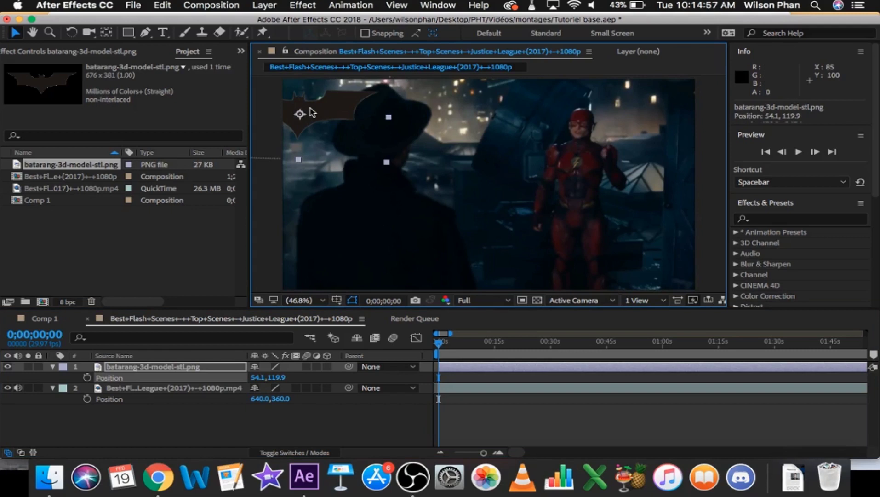
left_click_drag(326, 113, 245, 78)
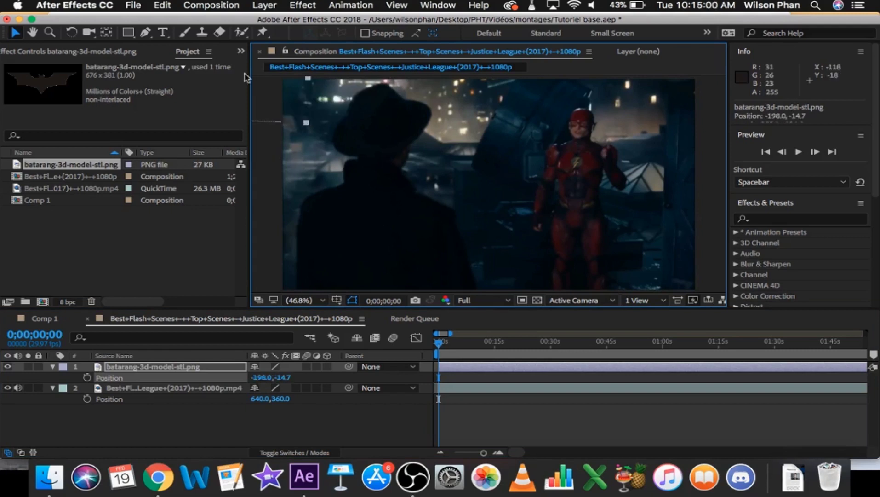
left_click(86, 378)
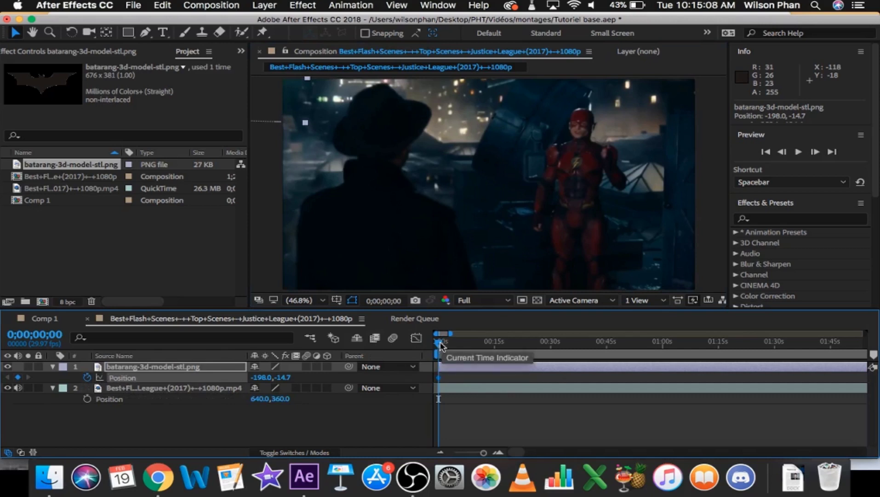
At 0;00;04;07, keyframe the batarang beyond the frame's lower-right corner at about 1515.5, 872, and preview the animation from the start.
left_click_drag(440, 346, 456, 349)
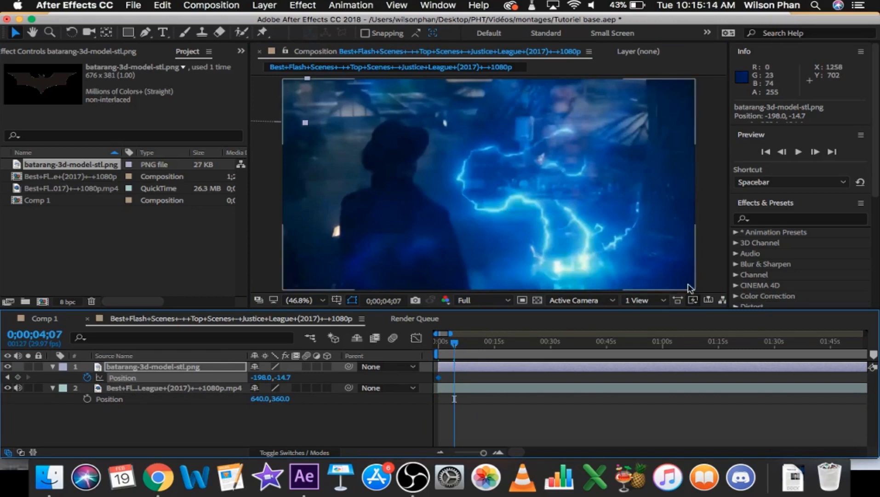
left_click_drag(285, 84, 460, 187)
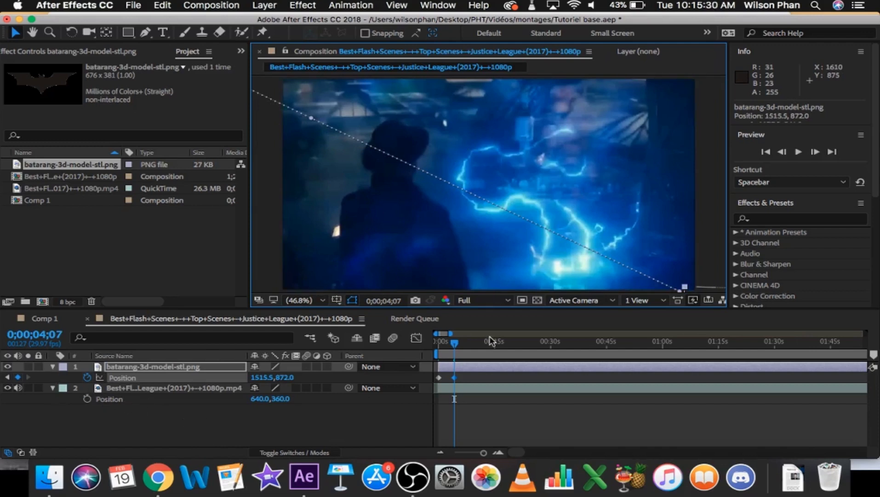
left_click_drag(456, 341, 416, 346)
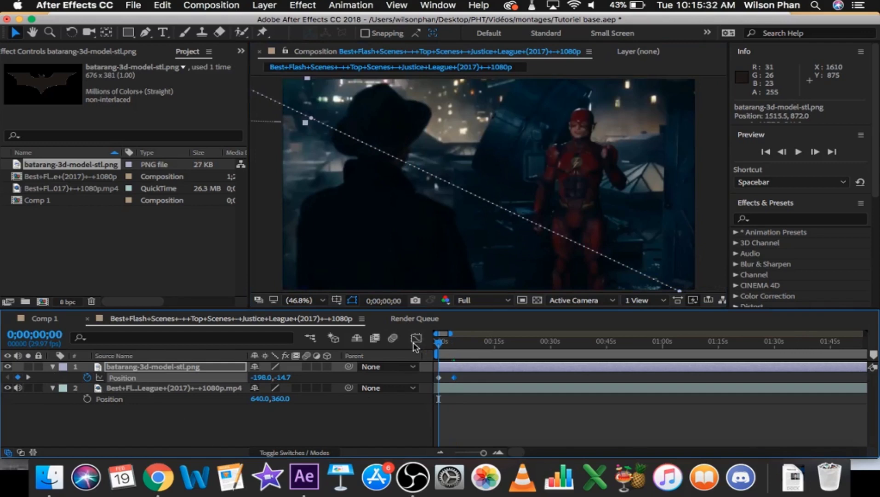
key("space")
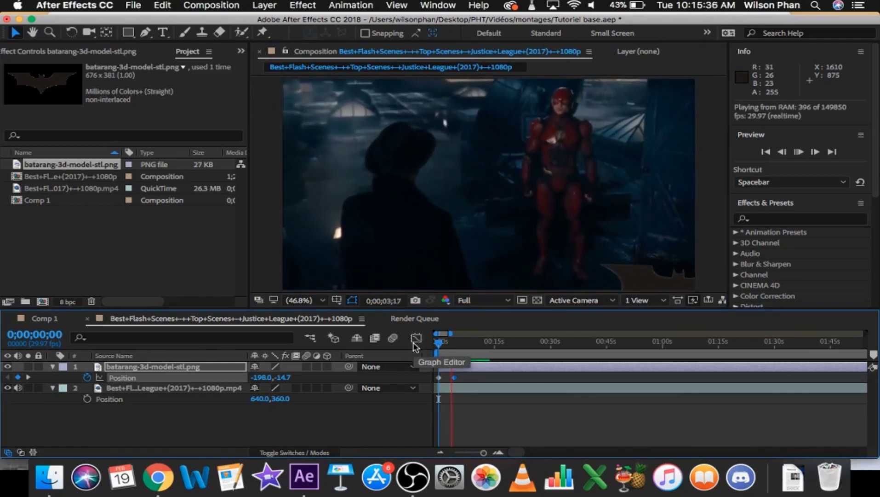
key("space")
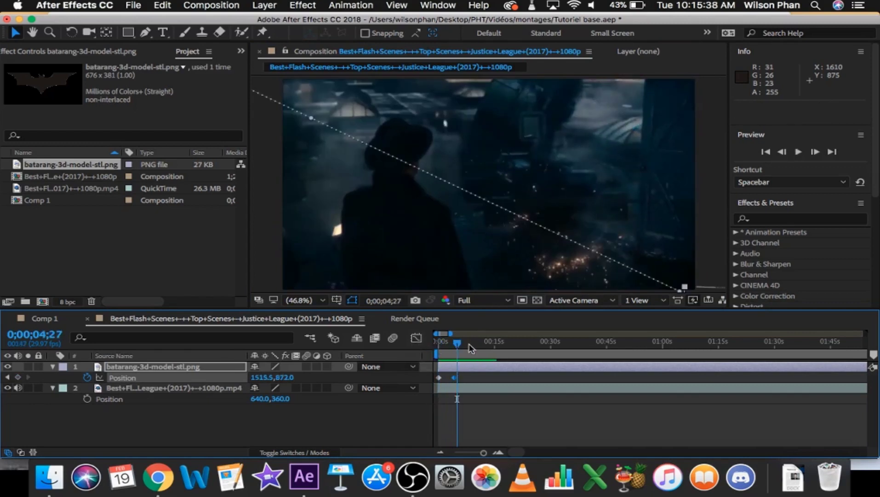
Speed up the batarang's flight by shifting its first Position keyframe towards the second, to 0;00;03;21, previewing the motion between adjustments.
left_click_drag(457, 343, 443, 344)
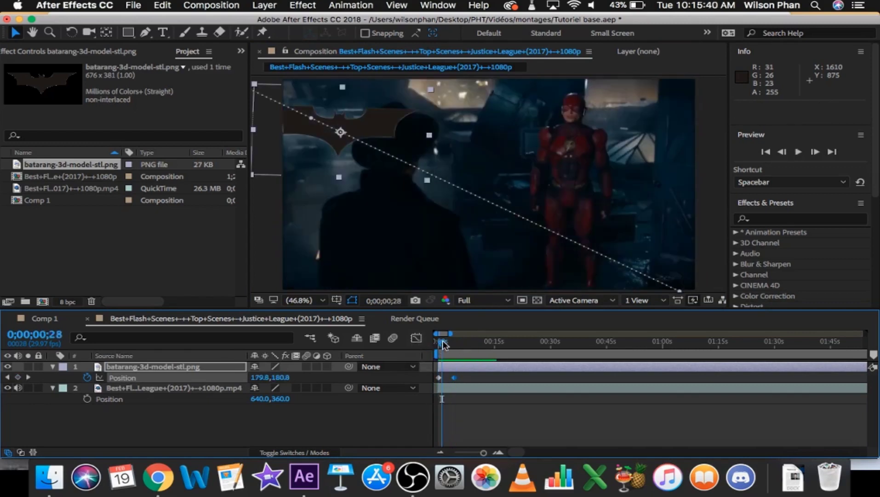
left_click(439, 377)
left_click_drag(439, 377, 445, 378)
key("space")
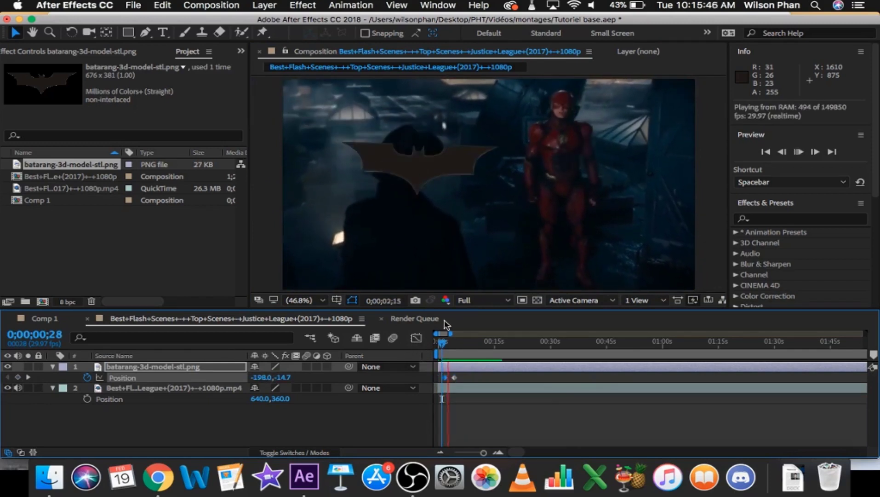
key("space")
left_click_drag(444, 377, 446, 380)
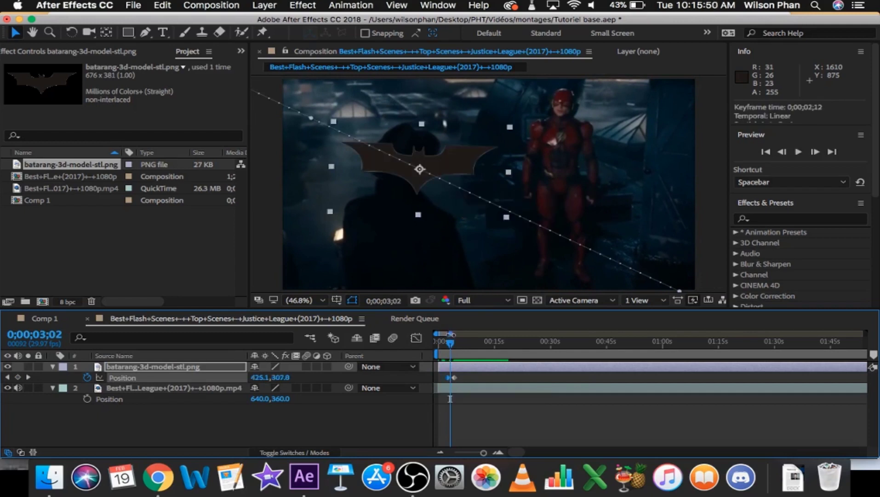
left_click_drag(450, 344, 445, 343)
key("space")
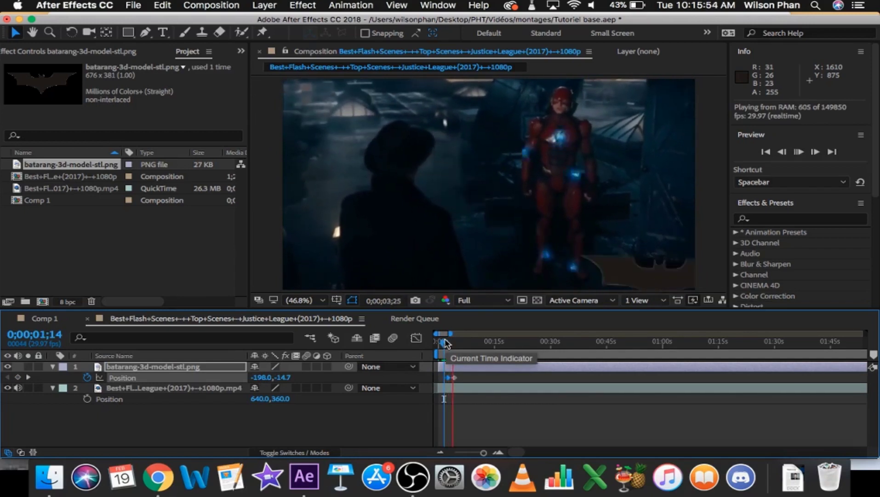
key("space")
left_click_drag(448, 377, 451, 378)
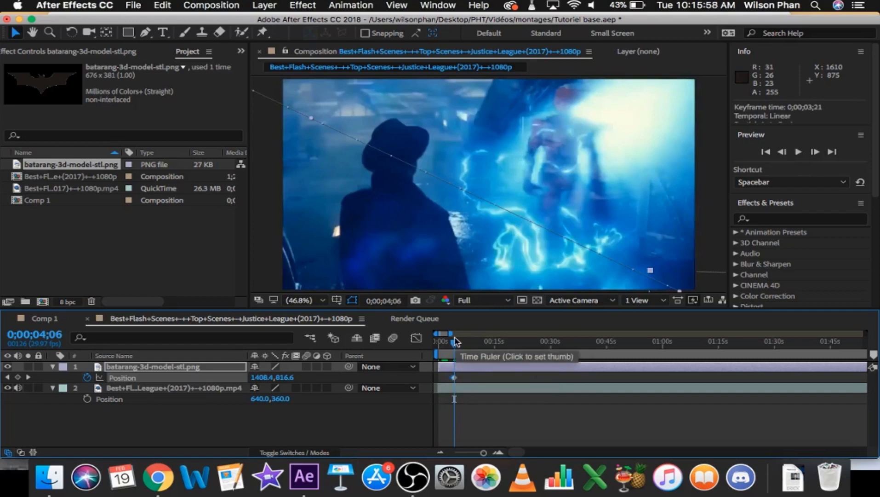
Tighten the batarang's flight by shifting its first Position keyframe to 0;00;03;29, previewing the motion before and after the adjustment.
left_click(439, 341)
key("space")
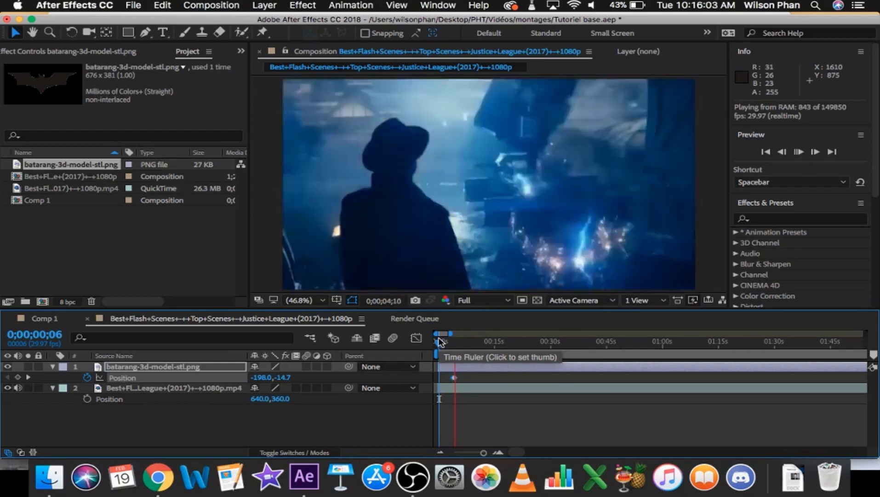
key("space")
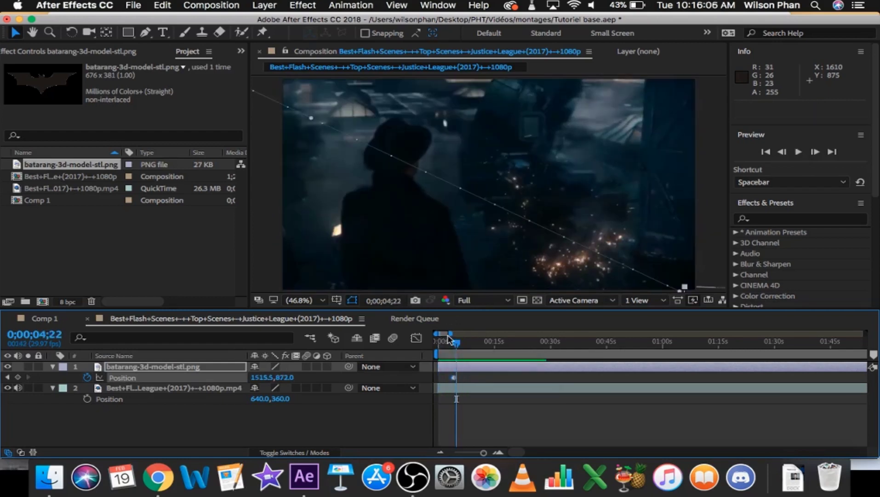
left_click_drag(450, 333, 441, 334)
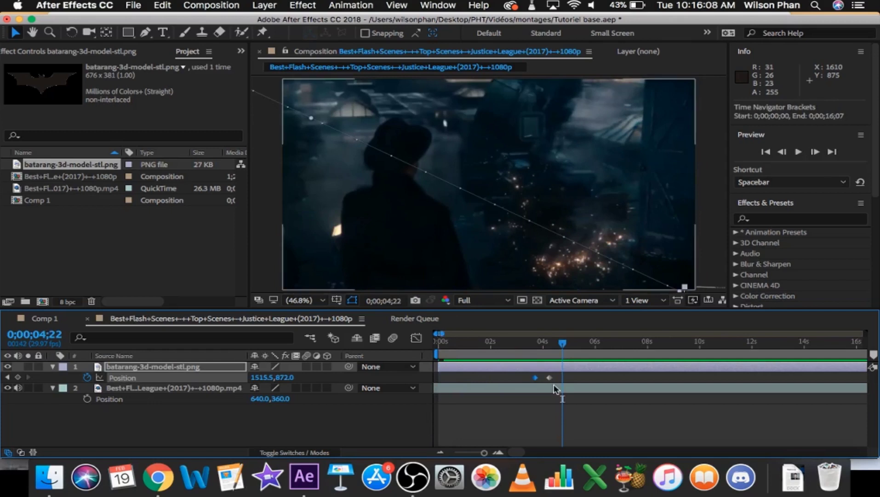
left_click_drag(536, 377, 542, 378)
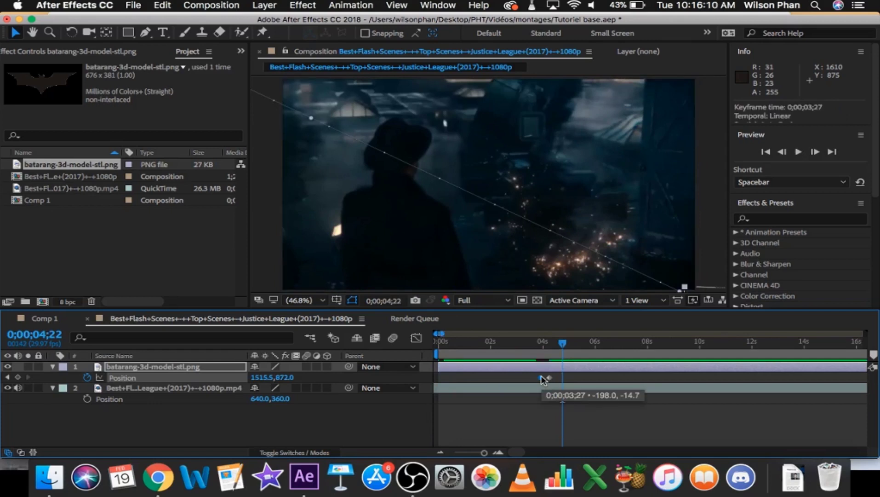
left_click(539, 342)
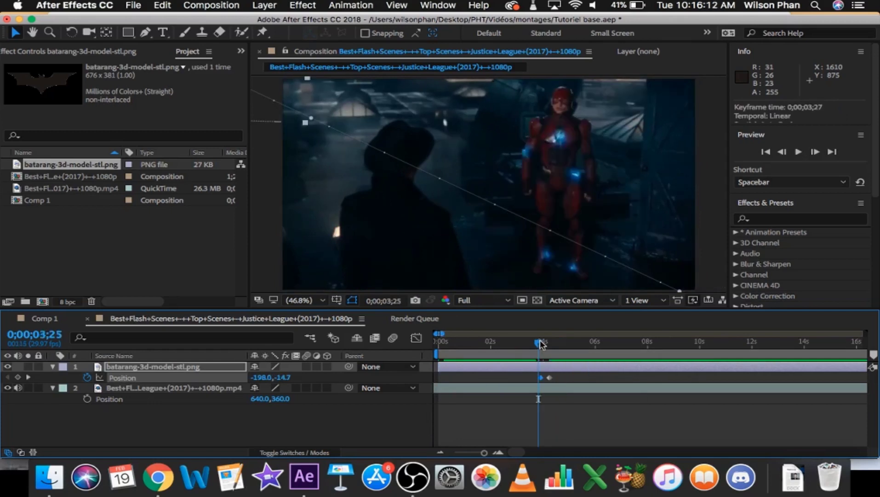
mouse_move(540, 343)
left_mouse_down()
mouse_move(561, 344)
mouse_move(530, 344)
left_mouse_up()
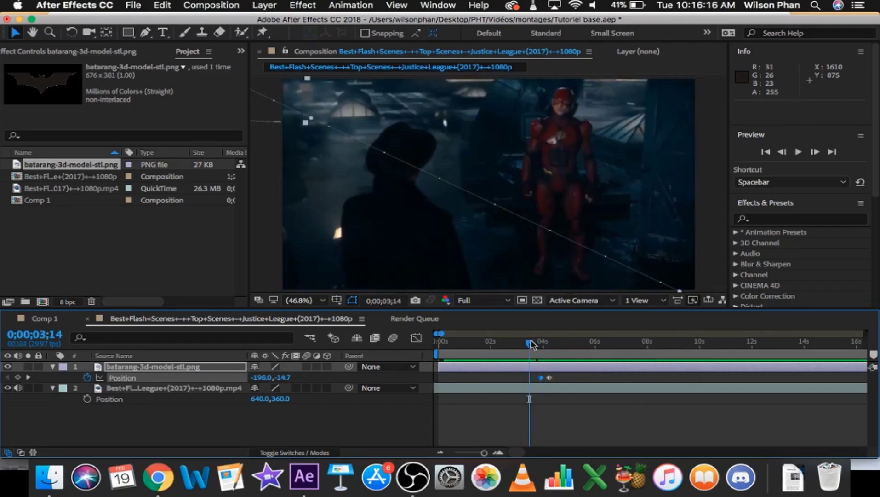
left_click(542, 377)
left_click_drag(542, 376, 545, 379)
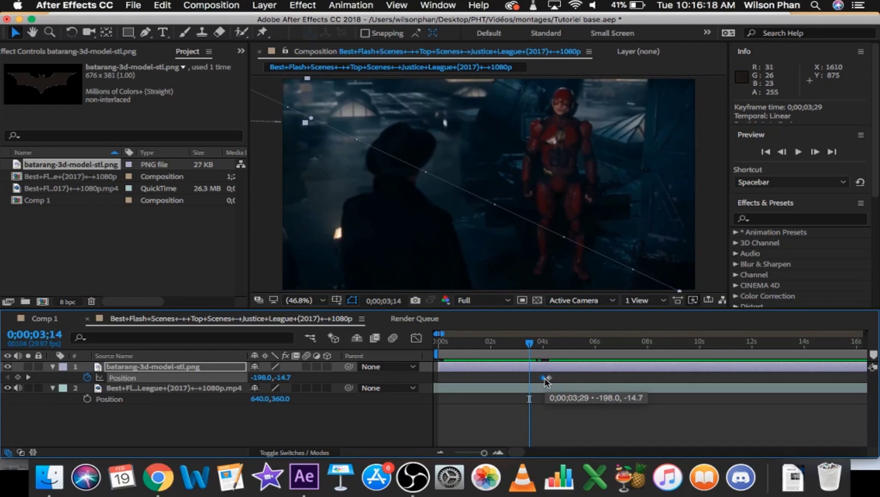
key("space")
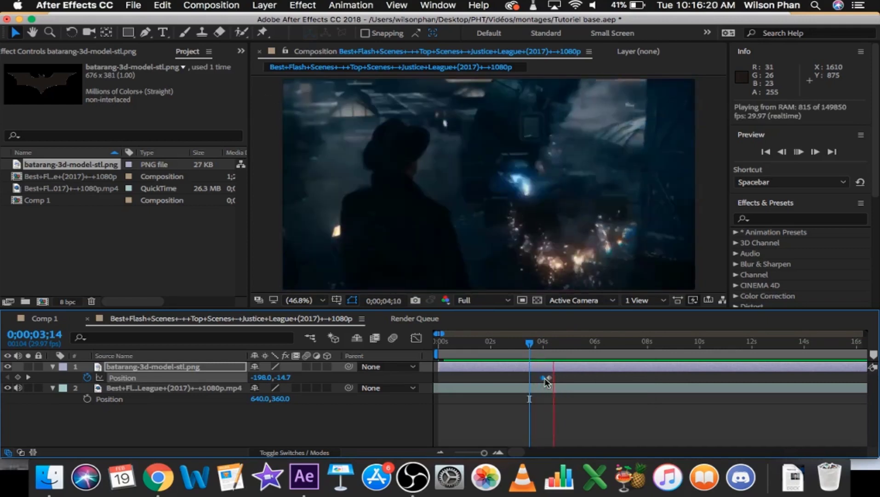
left_click_drag(562, 344, 535, 345)
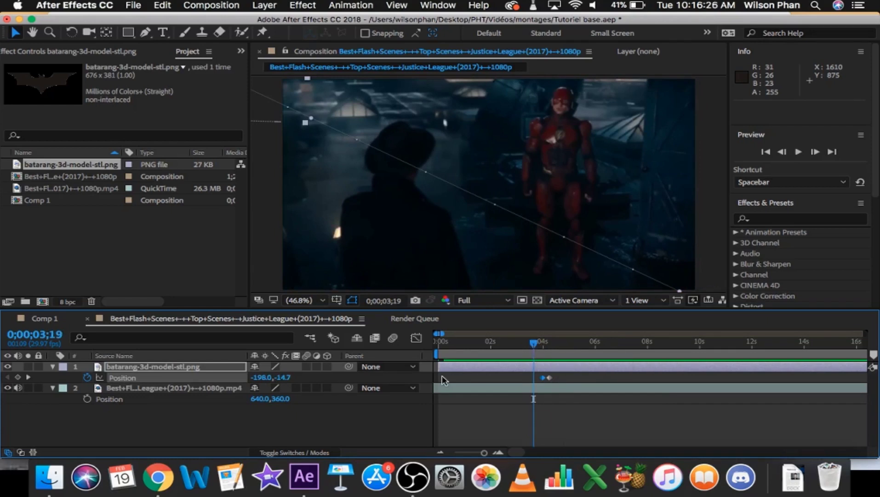
Reveal the batarang layer's Rotation property and set its first keyframe at 0;00;03;29, in line with the first Position keyframe.
left_click(423, 391)
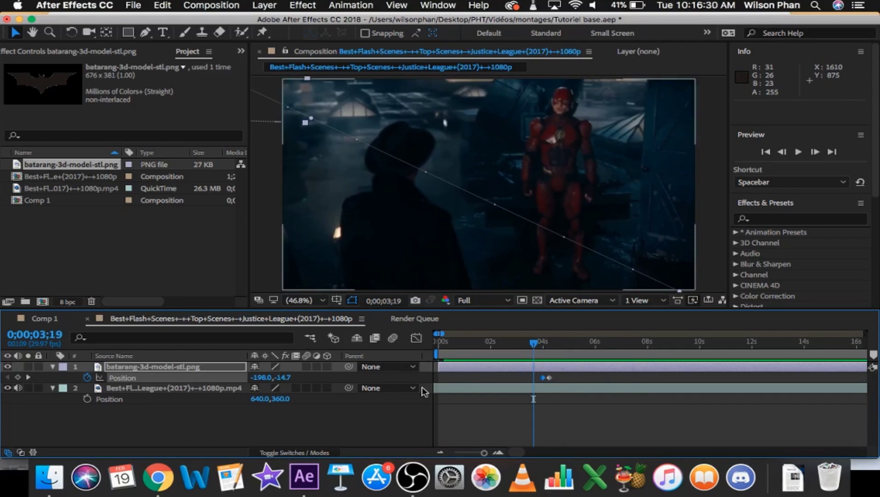
left_click(537, 346)
left_click_drag(537, 350, 543, 350)
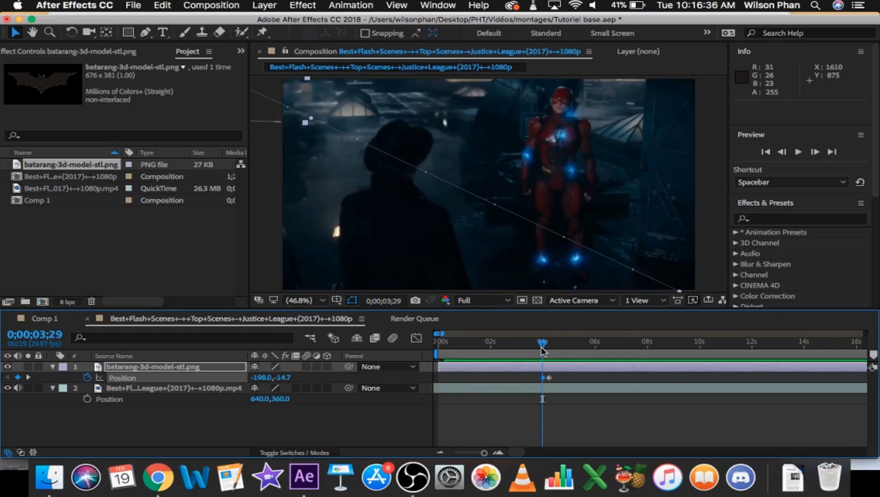
key("r")
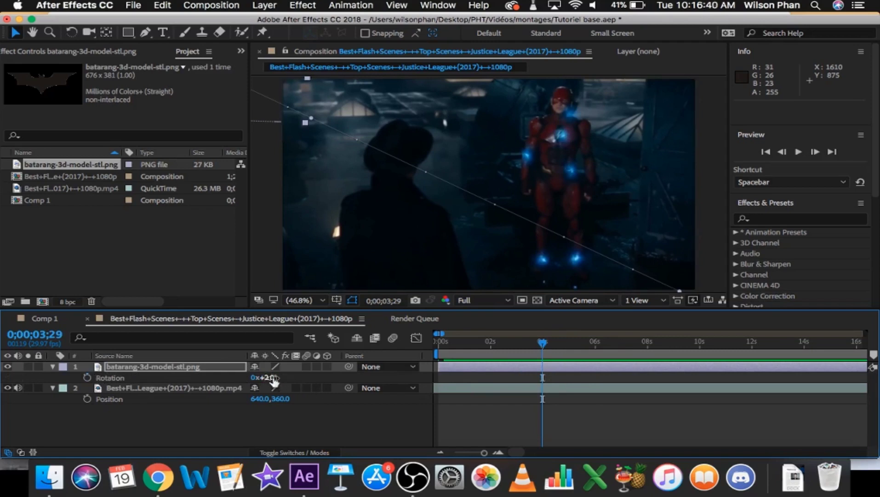
left_click(87, 377)
Keyframe the batarang's Rotation at 0x+186° at 0;00;04;02 and at 1x+43° at 0;00;04;05.
left_click_drag(544, 345, 549, 348)
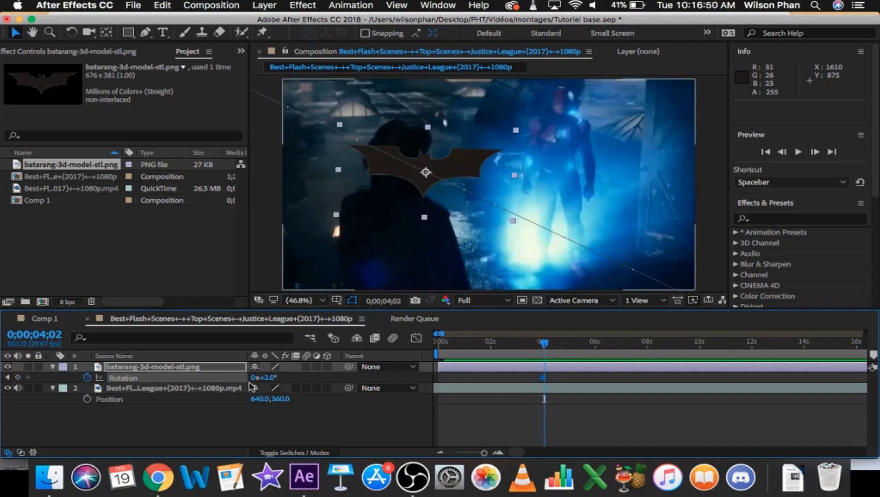
left_click_drag(266, 378, 448, 491)
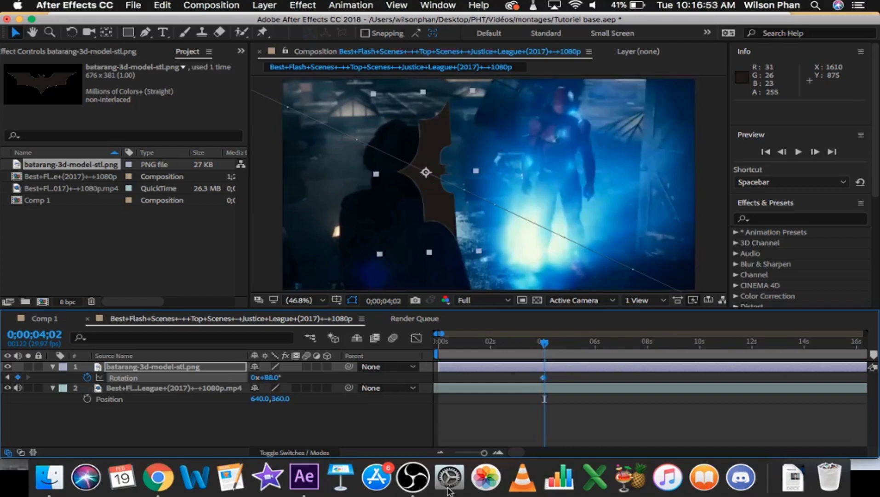
left_click_drag(448, 491, 339, 372)
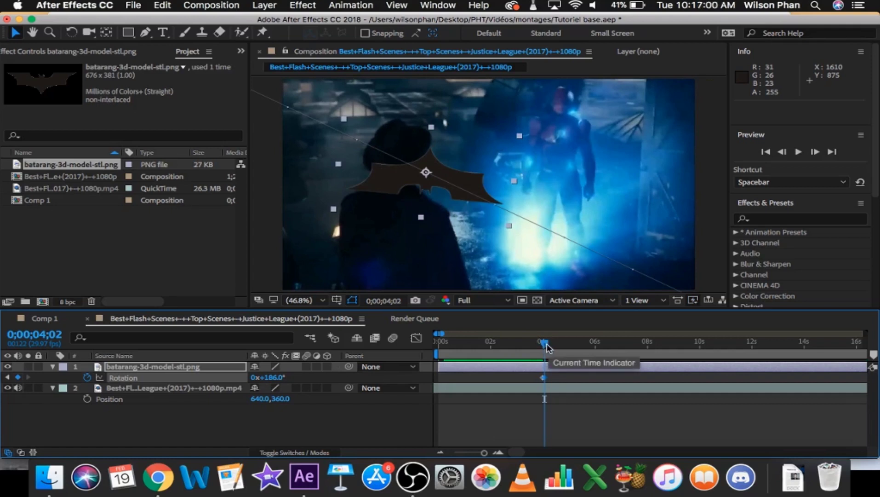
left_click_drag(544, 348, 550, 349)
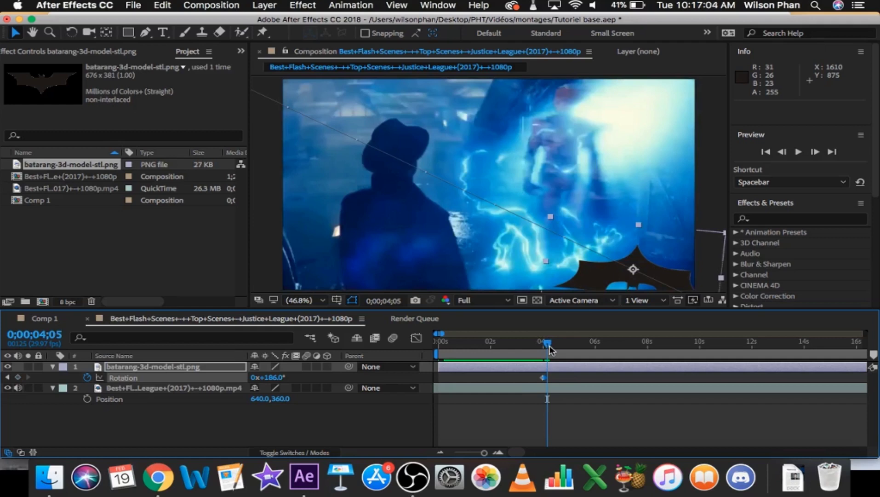
left_click_drag(267, 377, 416, 371)
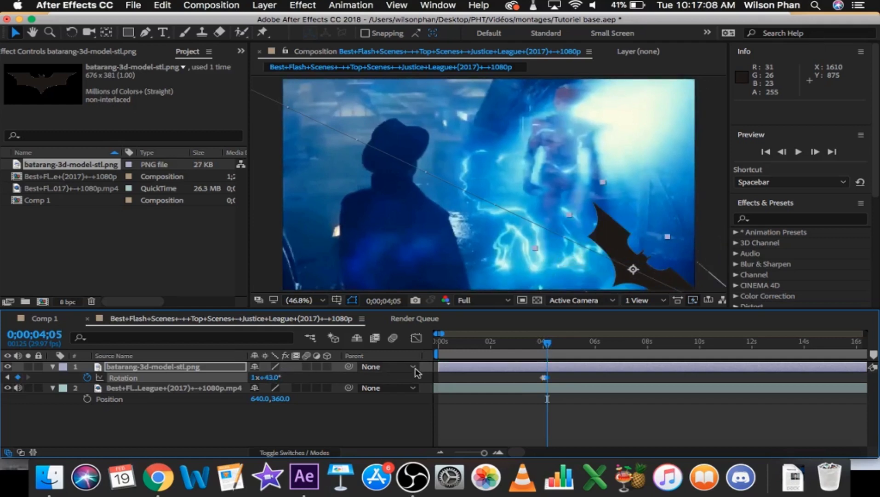
Preview the batarang's spin from just before its keyframes, checking the rotation during the flight.
left_click_drag(547, 342, 522, 345)
key("space")
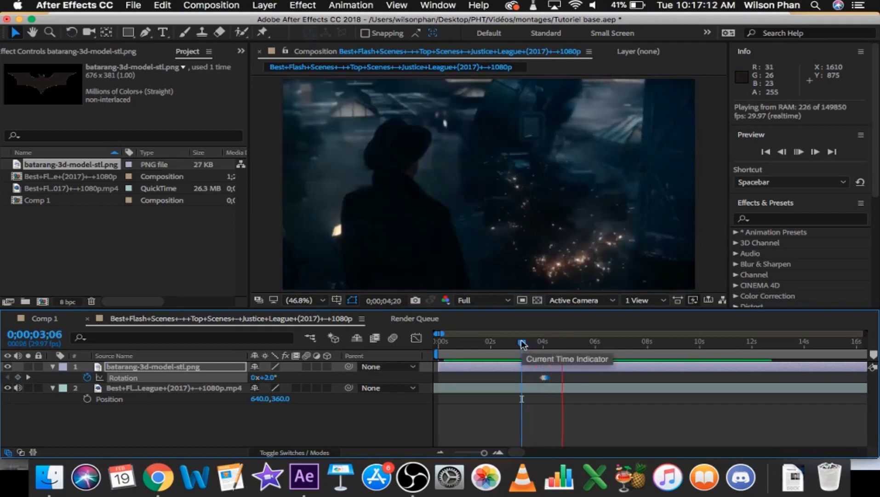
left_click(547, 343)
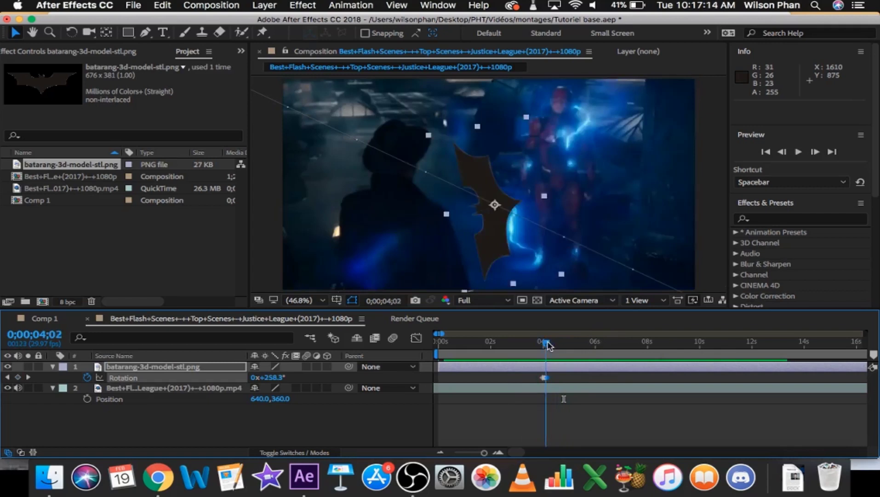
left_click(545, 346)
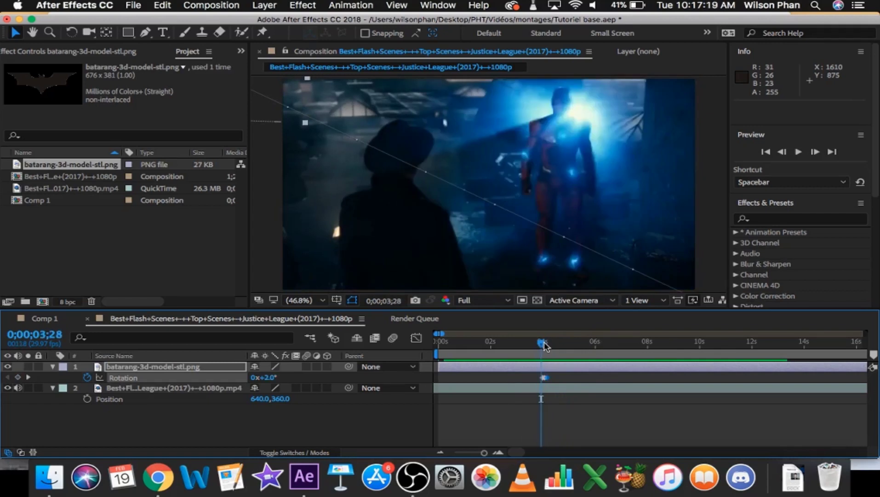
key("space")
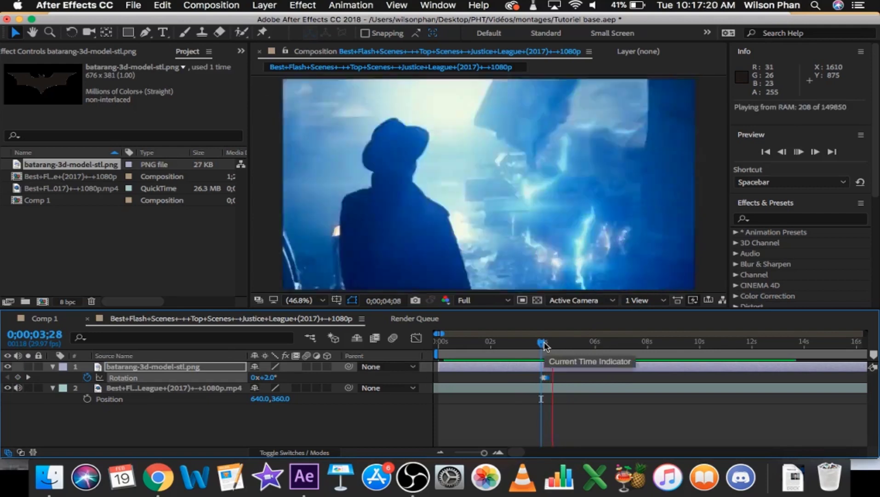
key("space")
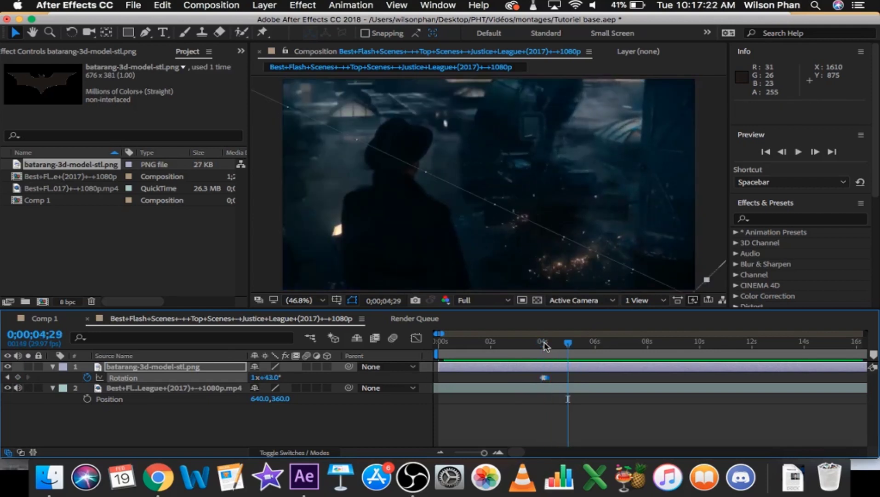
Collapse the properties of both layers and turn the batarang into a 3D layer.
left_click(53, 366)
left_click(52, 377)
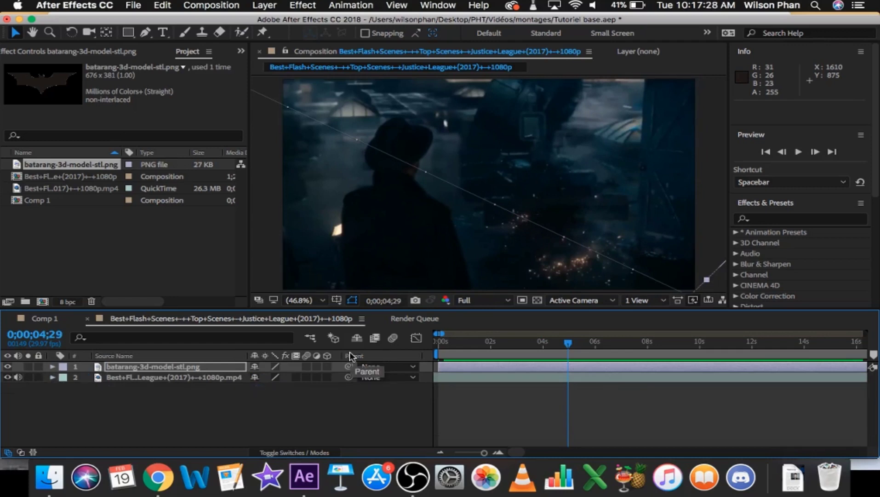
left_click(327, 366)
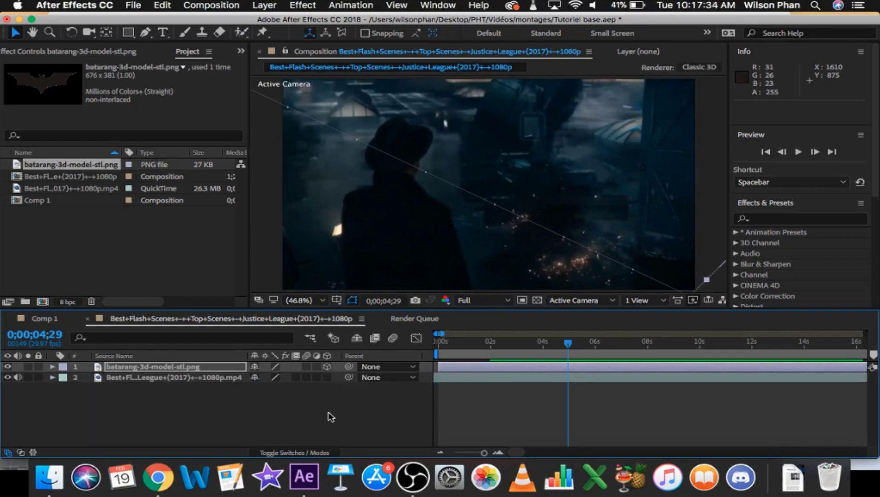
Expose the batarang's Transform properties and, at 0;00;04;04, set its Orientation to 48°, 322°, 19°.
left_click(52, 367)
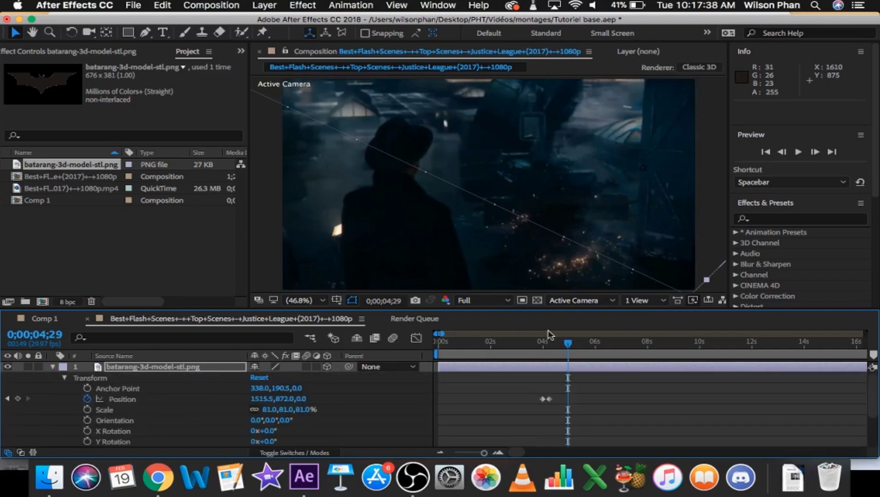
left_click_drag(573, 342, 548, 345)
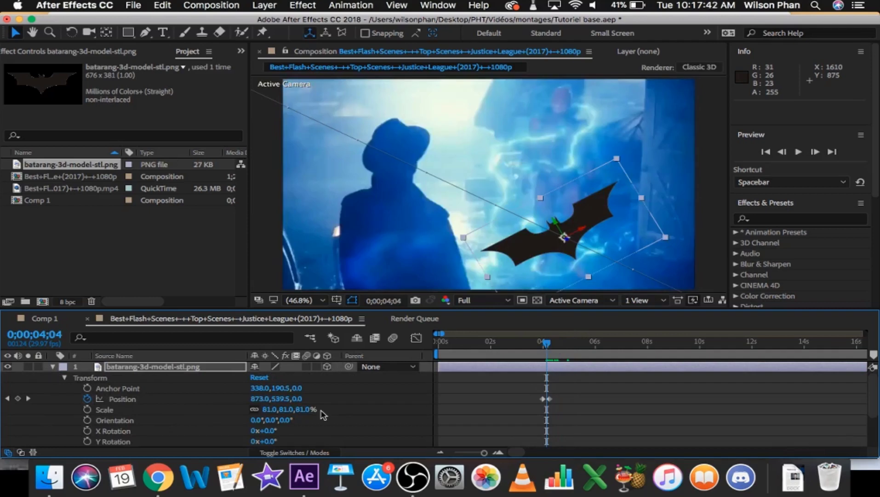
scroll(254, 404, "down", 3)
left_click(125, 418)
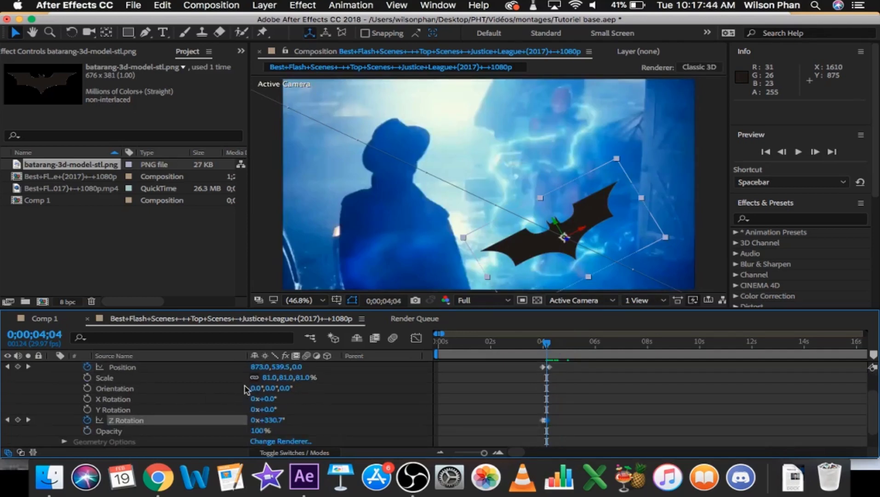
left_click_drag(285, 388, 297, 388)
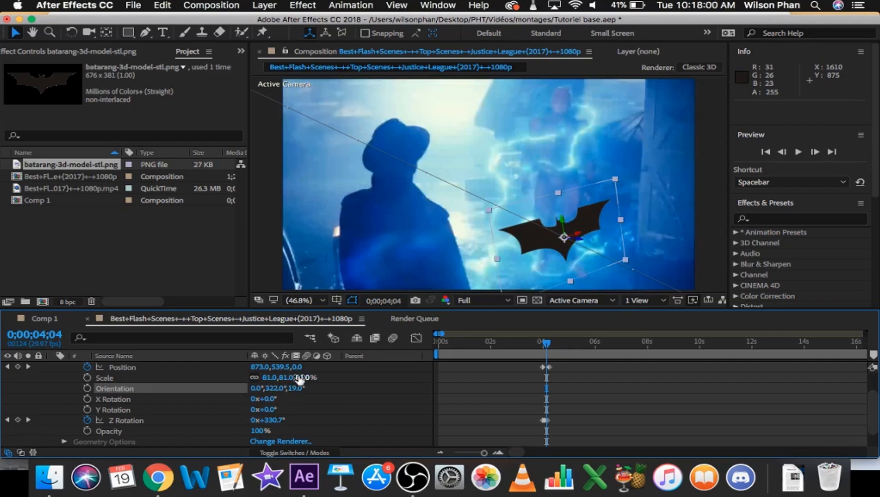
left_click_drag(255, 389, 289, 392)
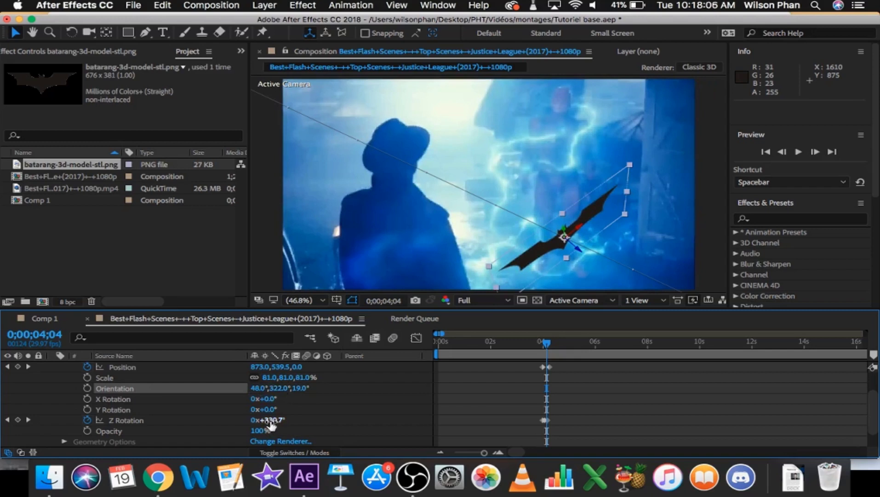
Set the batarang's X Rotation to -48° and its Y Rotation to -6°.
scroll(269, 429, "down", 2)
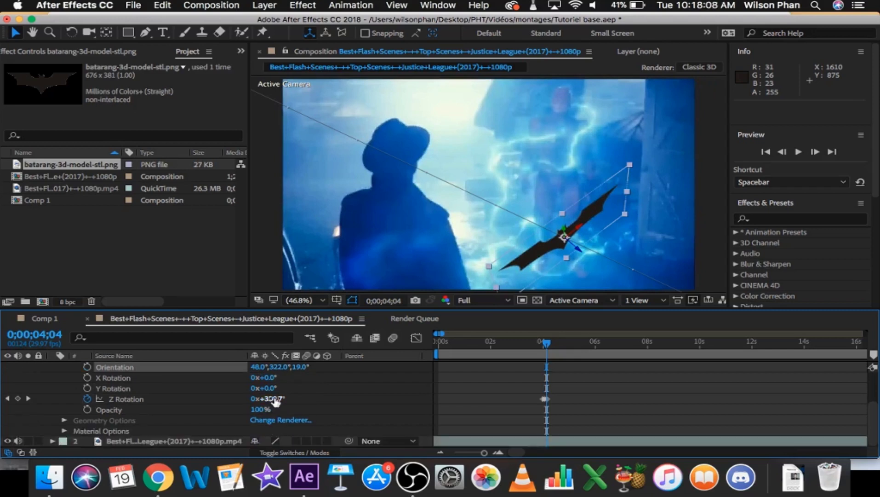
scroll(295, 427, "up", 5)
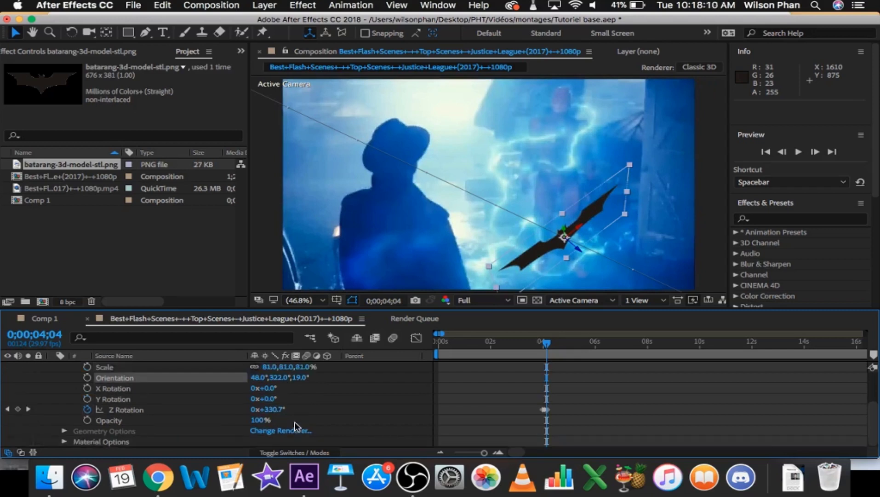
left_click_drag(266, 431, 256, 451)
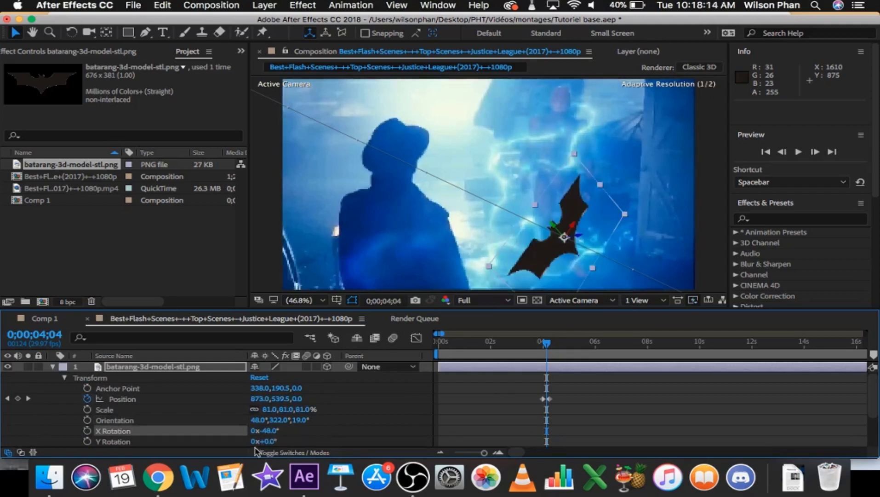
left_click_drag(266, 442, 271, 450)
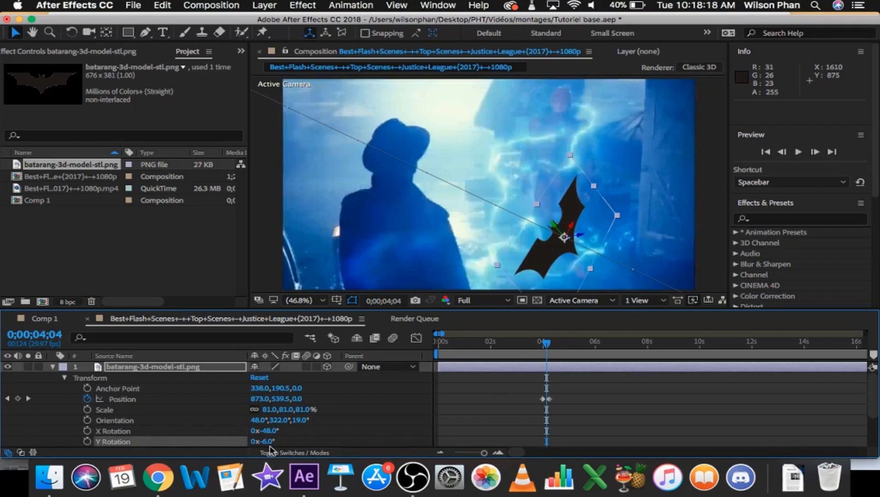
Preview the tilted 3D batarang's flight from 0;00;00;13, near the start of the composition.
left_click_drag(554, 342, 452, 358)
key("space")
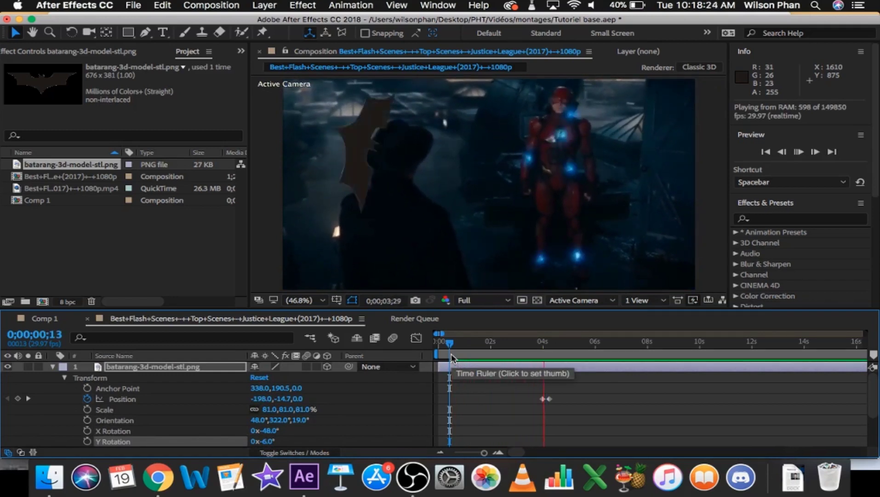
key("space")
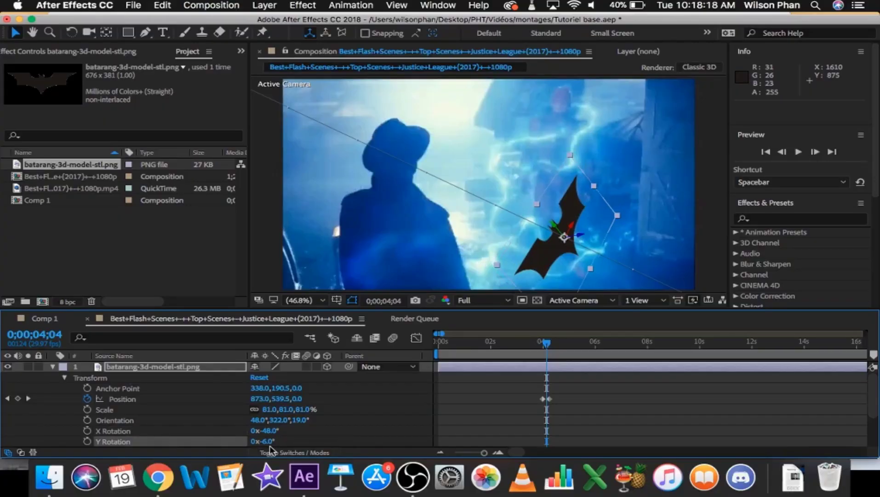
Play back the 3D batarang's throw from 0;00;00;13, and then park the current time at 0;00;04;09.
left_click_drag(554, 343, 452, 358)
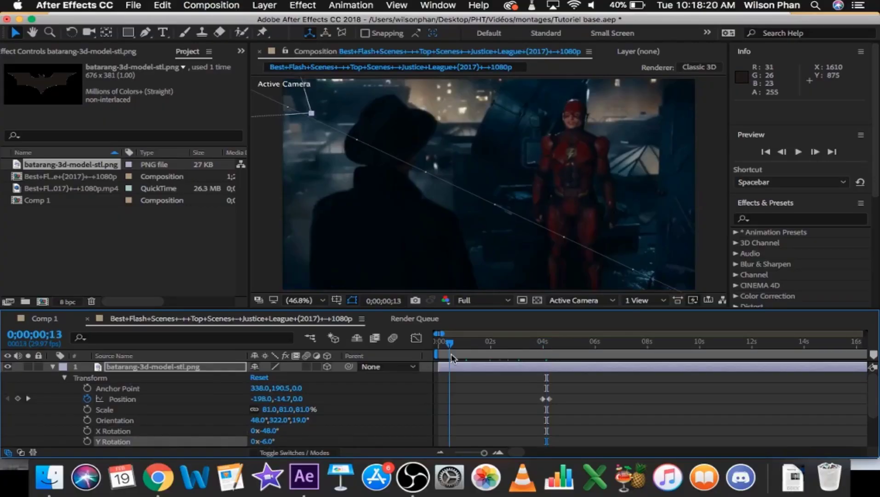
key("space")
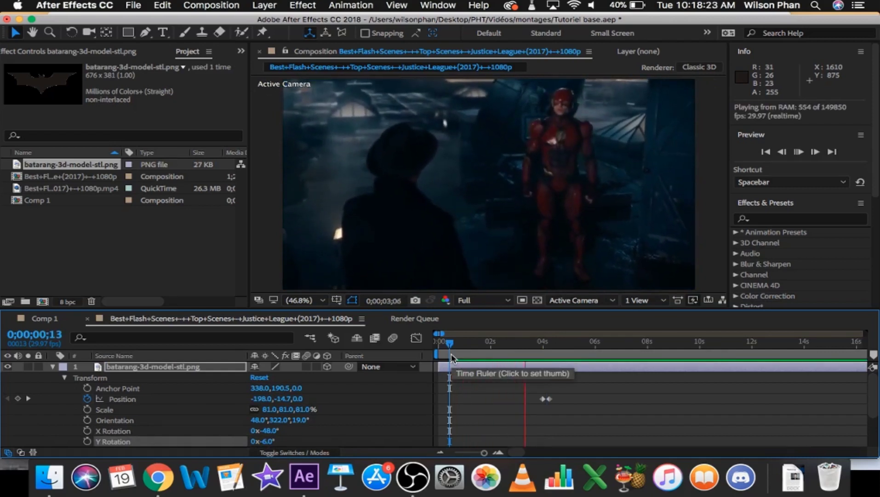
key("space")
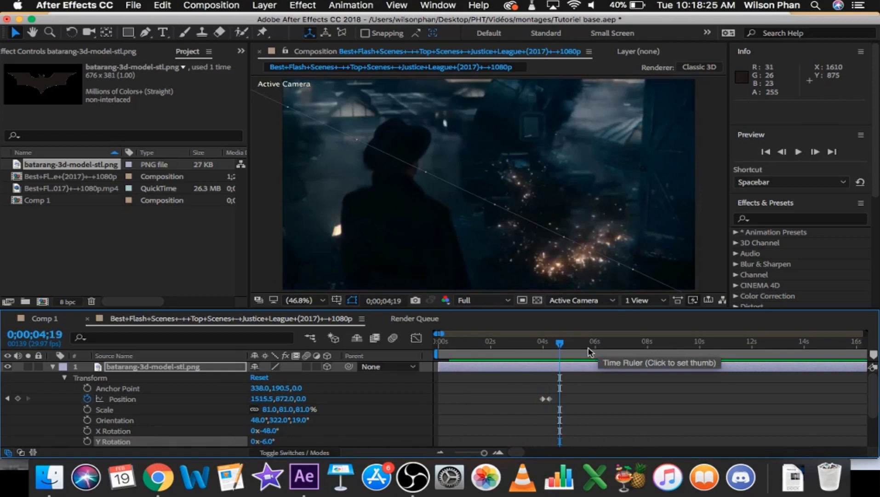
left_click_drag(560, 348, 551, 343)
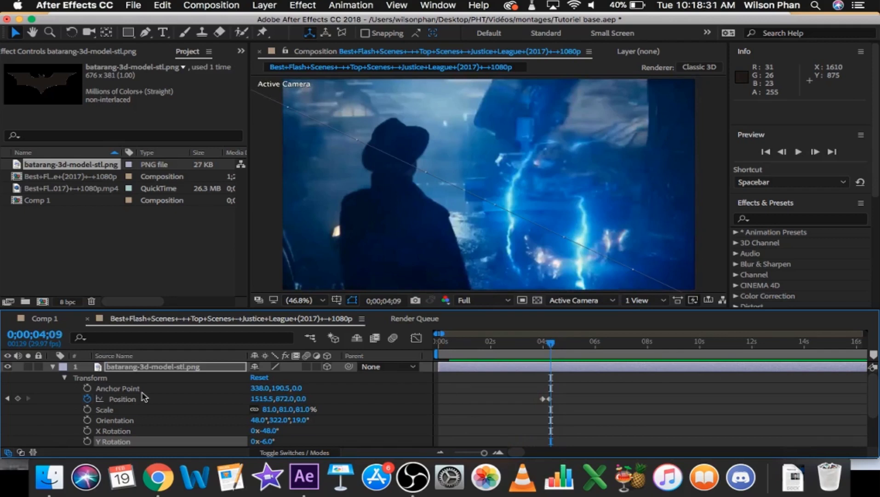
Collapse the batarang layer, duplicate it three times, and stagger the copies so each starts a few frames after the one below.
left_click(52, 367)
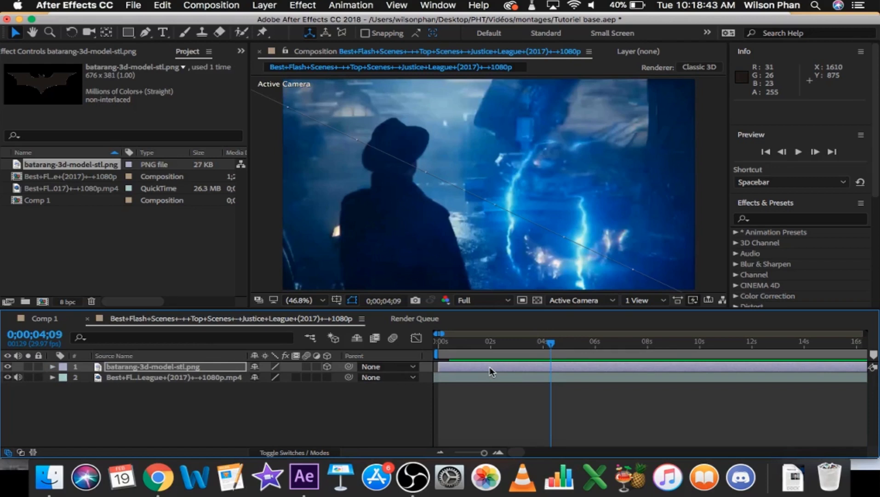
key("super+d")
key("super+d")
key("super+d")
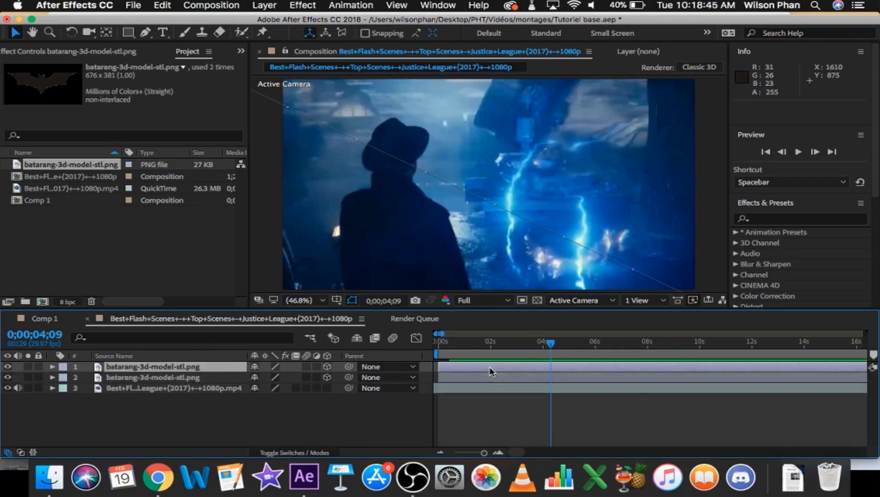
left_click_drag(545, 345, 490, 374)
left_click(499, 366)
Preview the staggered batarang throws from 0;00;00;22, and return the current time to 0;00;02;21.
left_click_drag(472, 345, 458, 345)
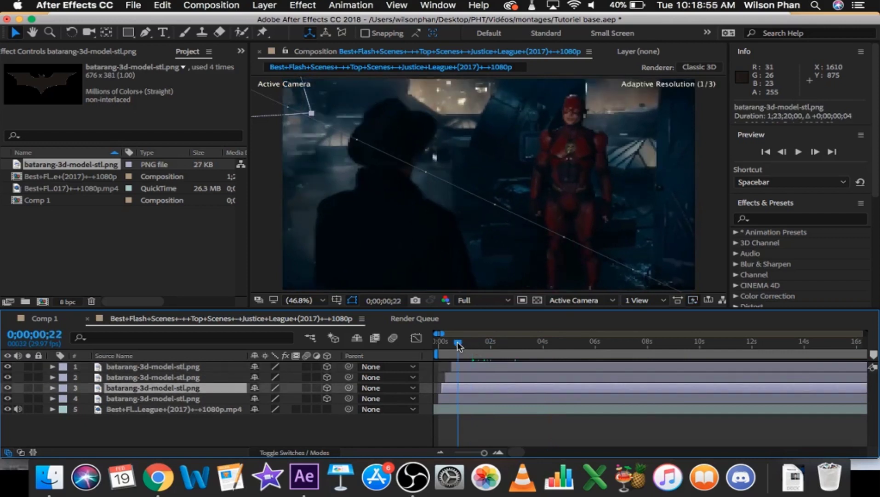
key("space")
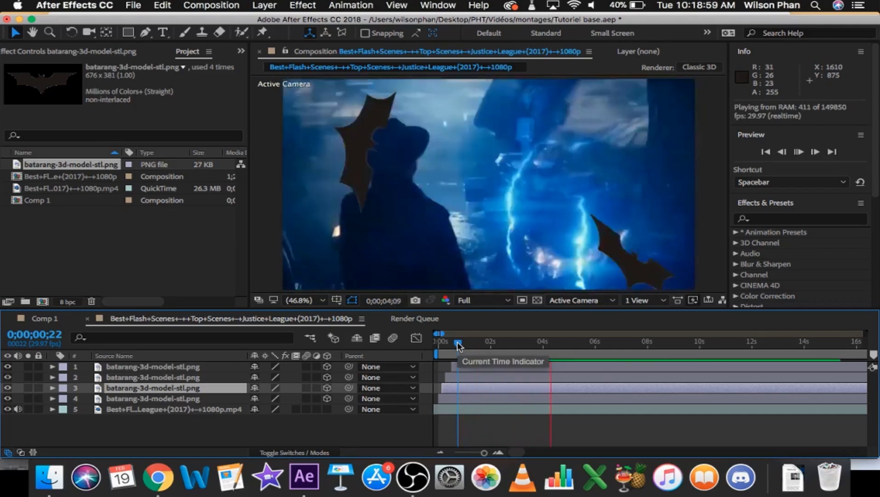
key("space")
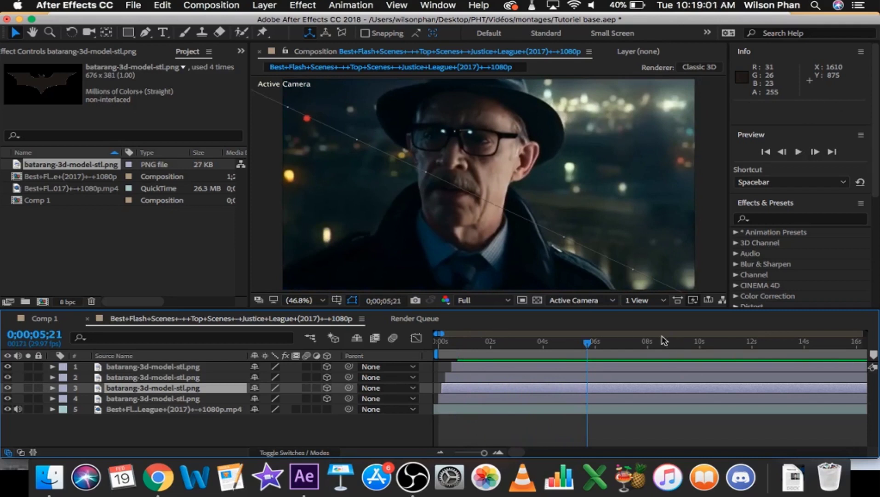
left_click_drag(581, 349, 510, 346)
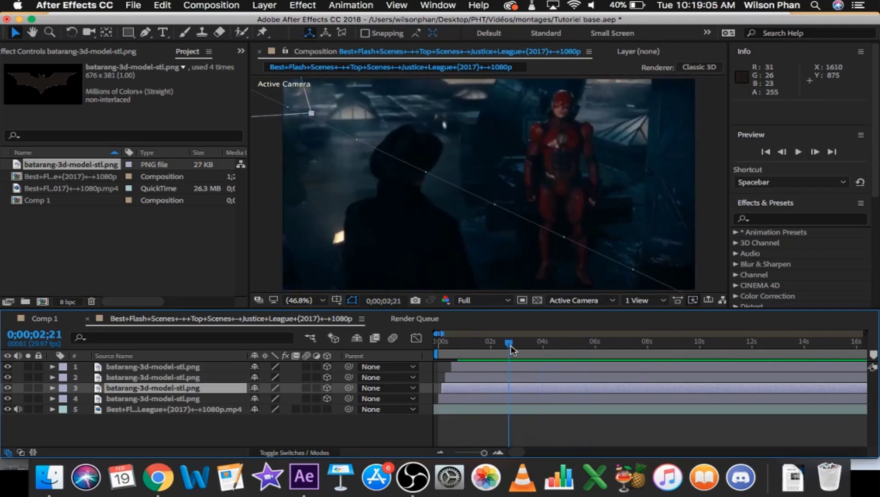